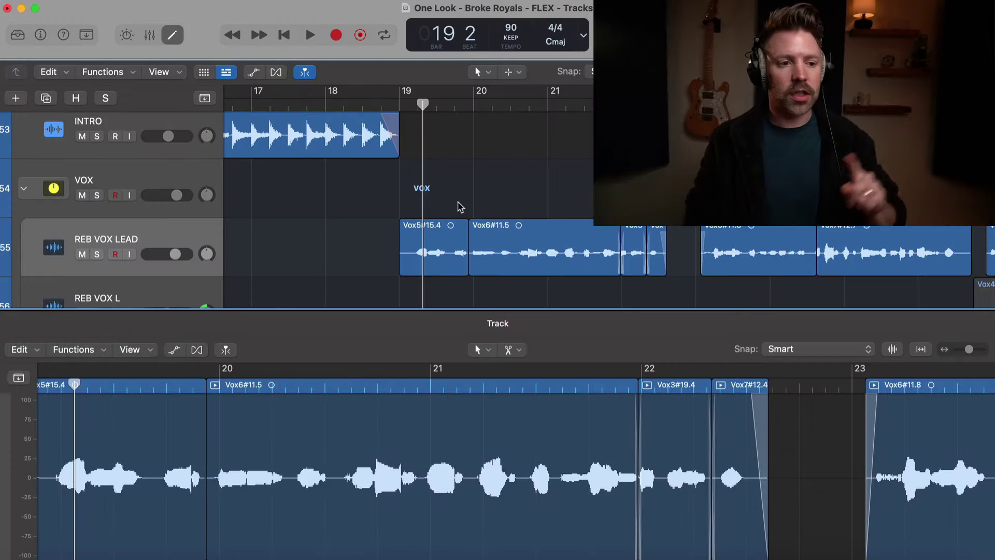
# - Audition the REB VOX LEAD comp from bar 19 to bar 22, then hide the track editor
pyautogui.scroll(-1, 443, 217)
pyautogui.hscroll(1, 443, 217)
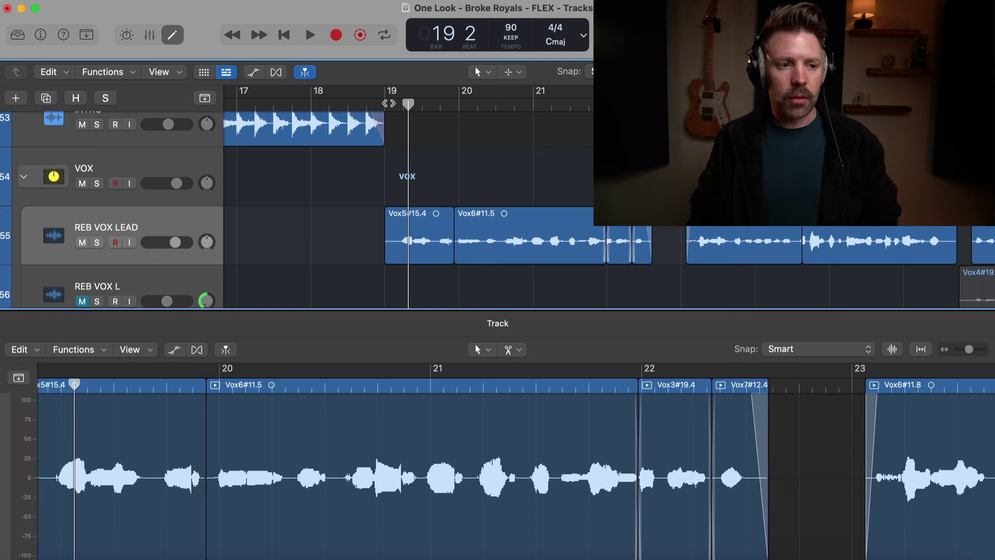
pyautogui.click(388, 103)
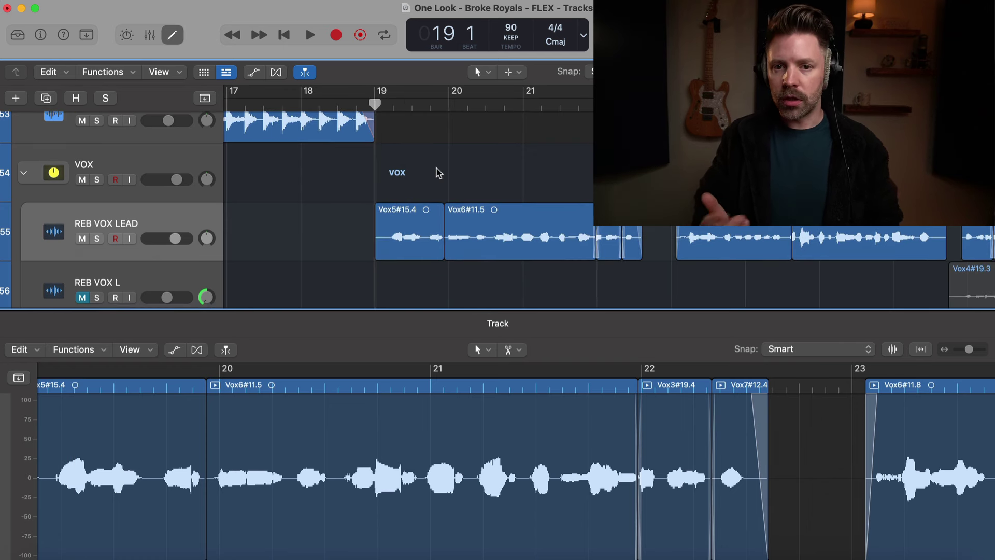
pyautogui.press('space')
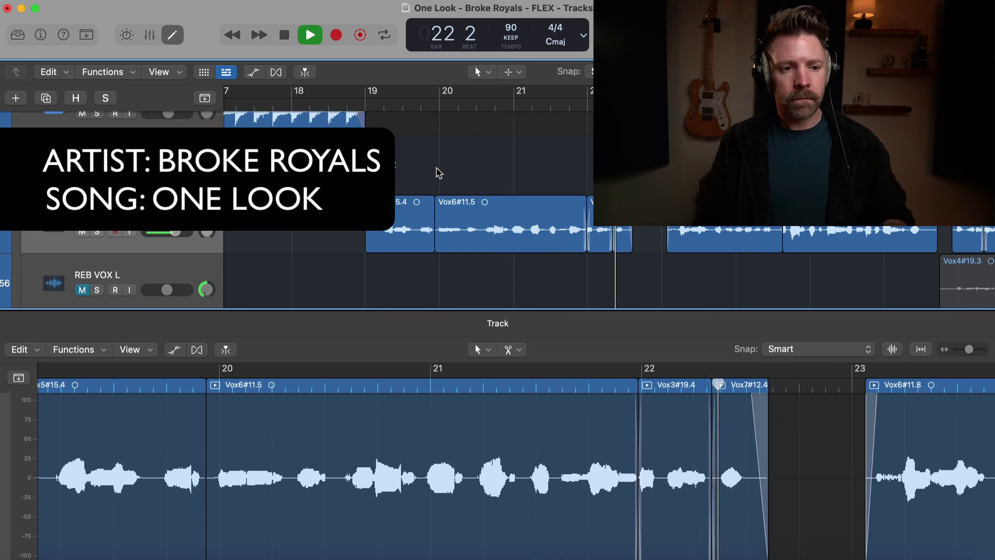
pyautogui.press('space')
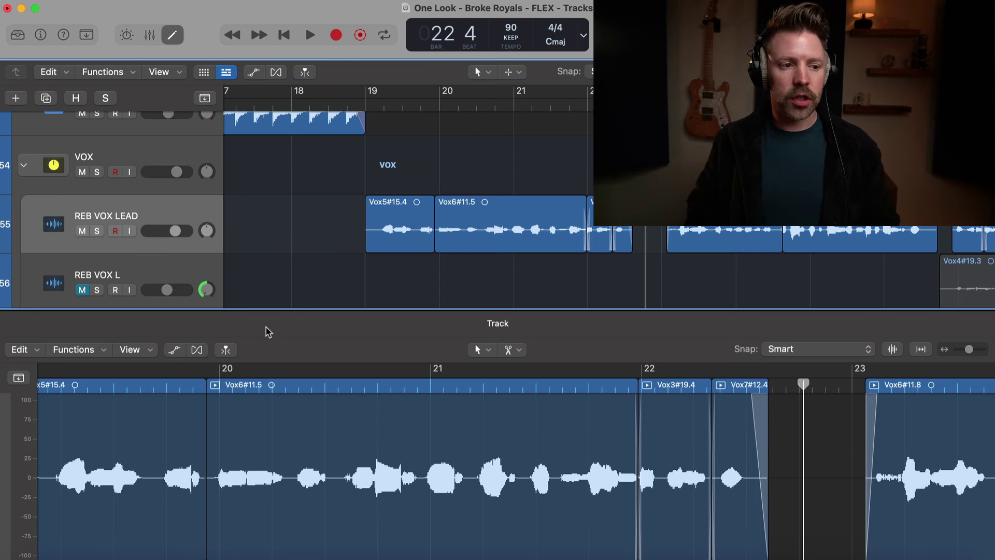
pyautogui.press('e')
pyautogui.press('e')
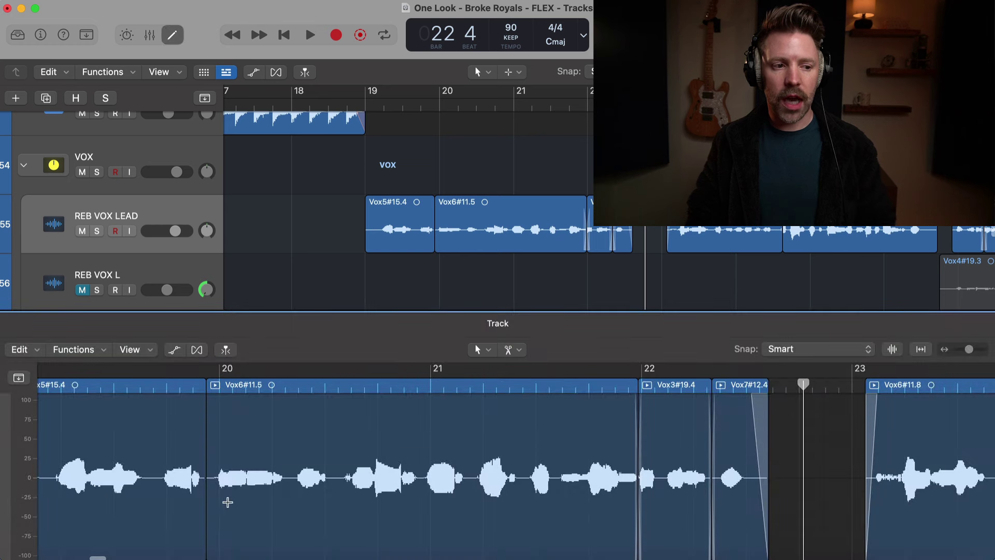
# - Reopen the REB VOX LEAD track editor and enable Flex editing in Flex Pitch mode
pyautogui.press('e')
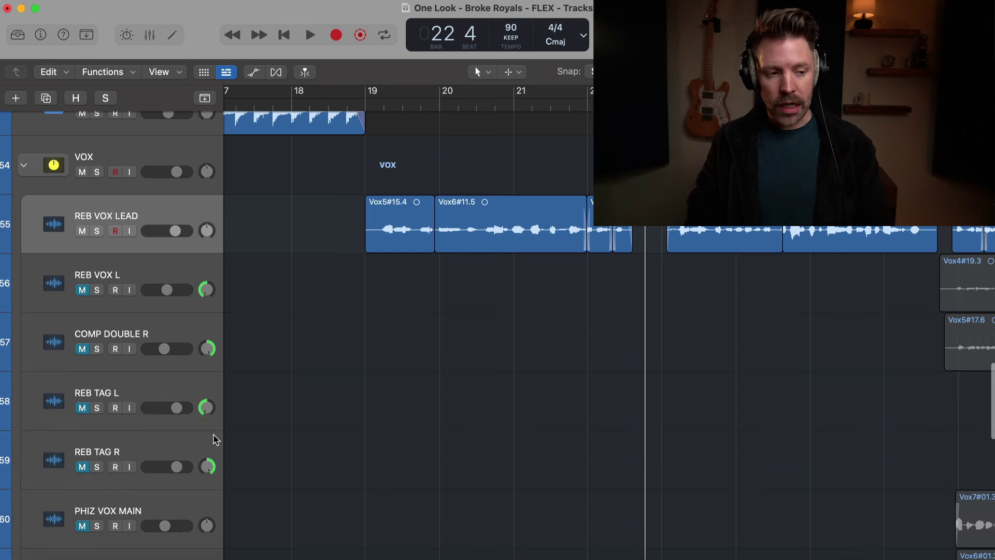
pyautogui.press('e')
pyautogui.click(175, 40)
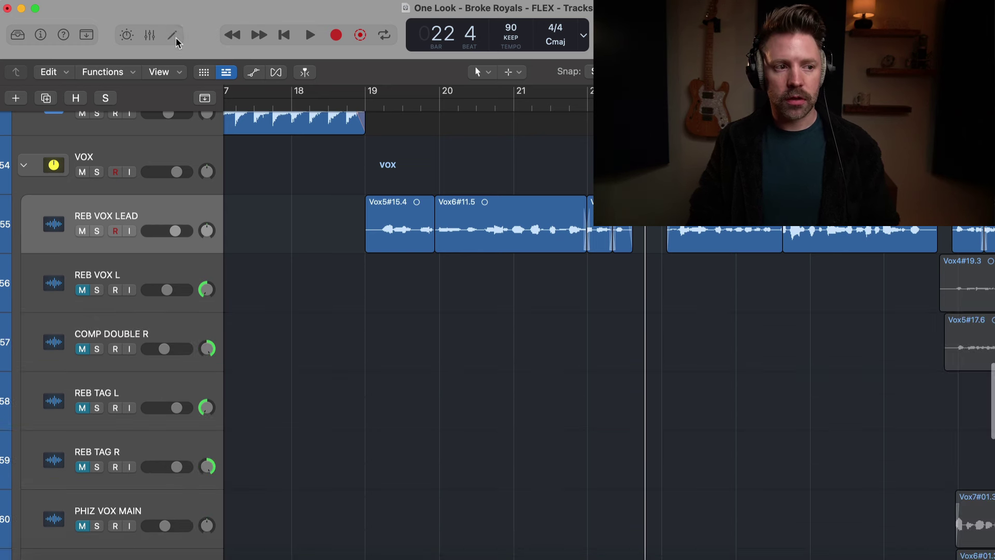
pyautogui.click(175, 38)
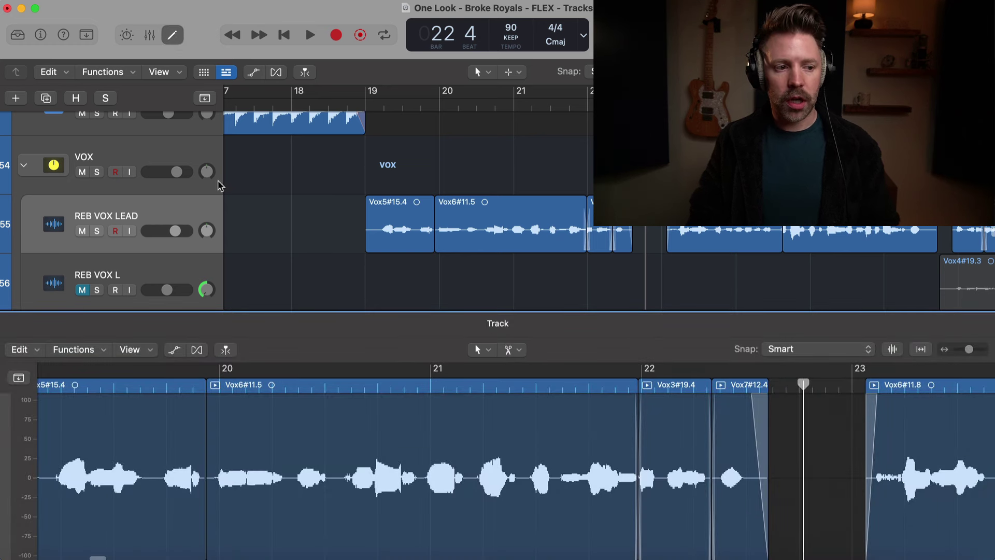
pyautogui.click(197, 350)
pyautogui.click(259, 355)
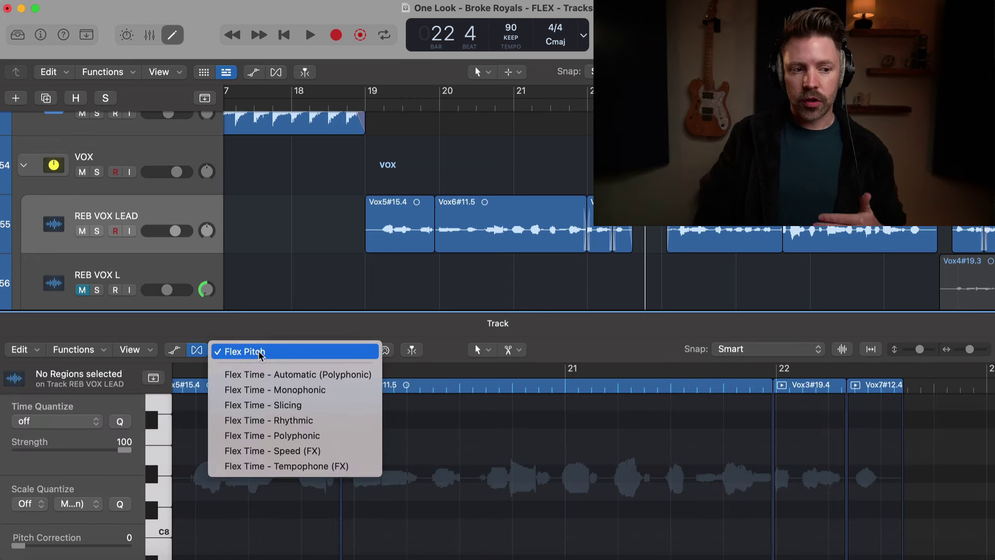
pyautogui.click(260, 355)
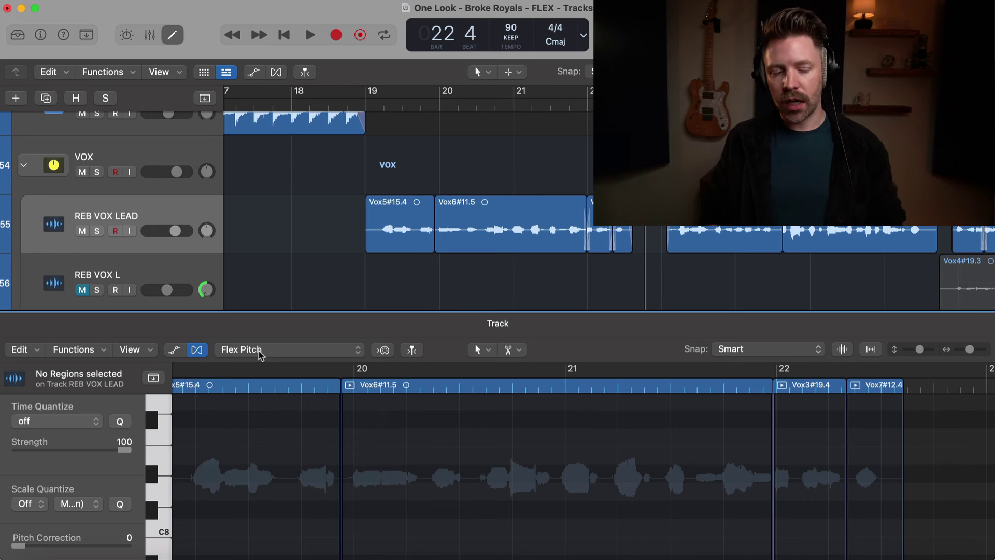
pyautogui.hscroll(-5, 296, 501)
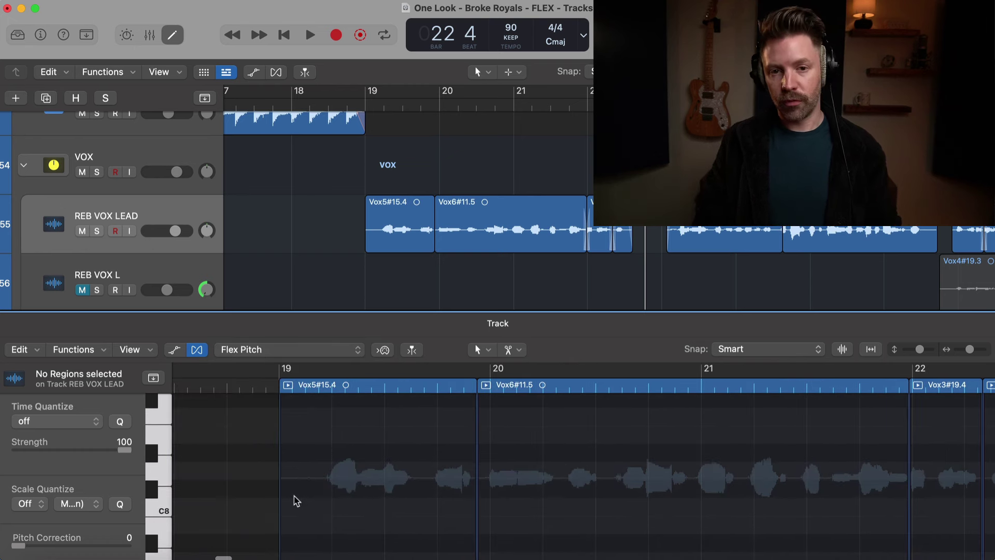
pyautogui.hscroll(-1, 295, 501)
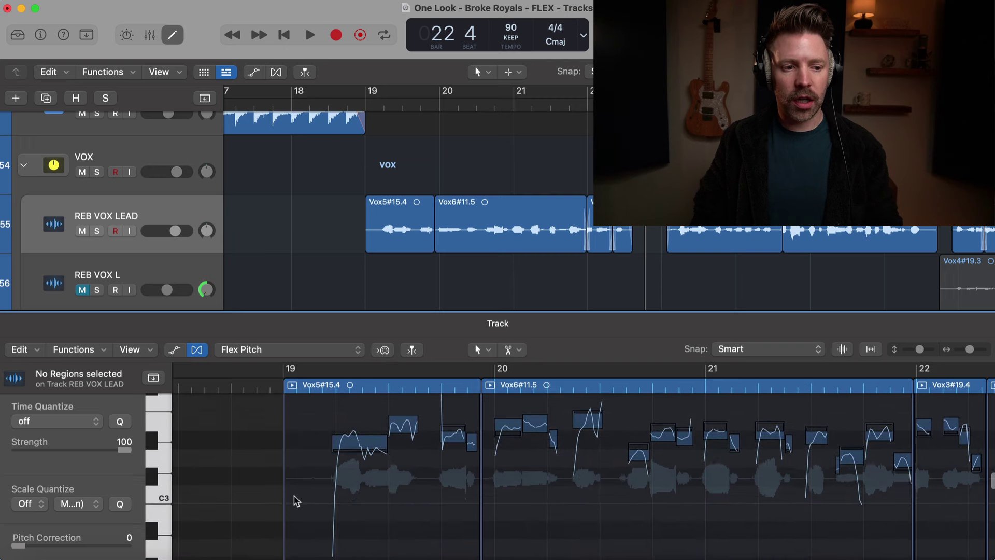
pyautogui.scroll(1, 388, 453)
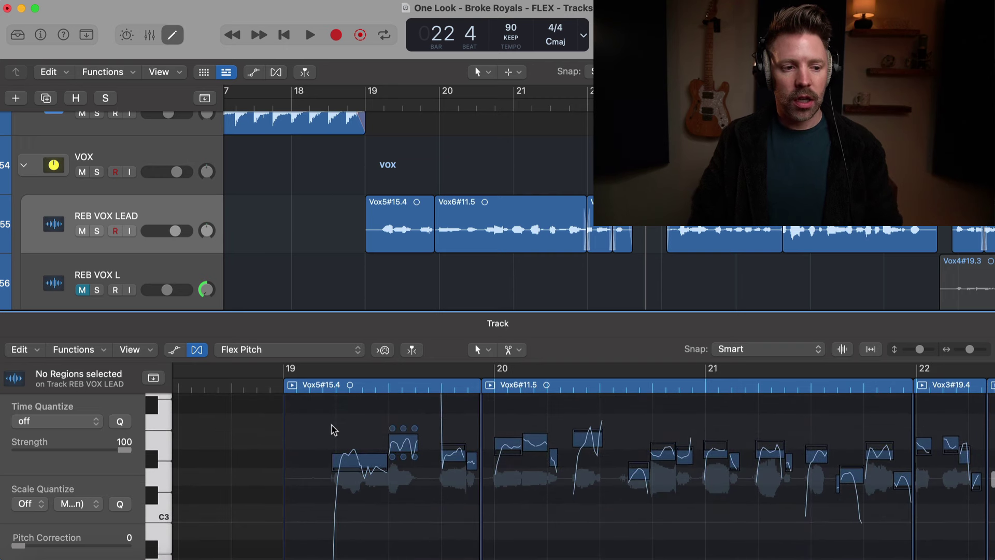
pyautogui.hscroll(2, 334, 430)
pyautogui.scroll(-1, 333, 430)
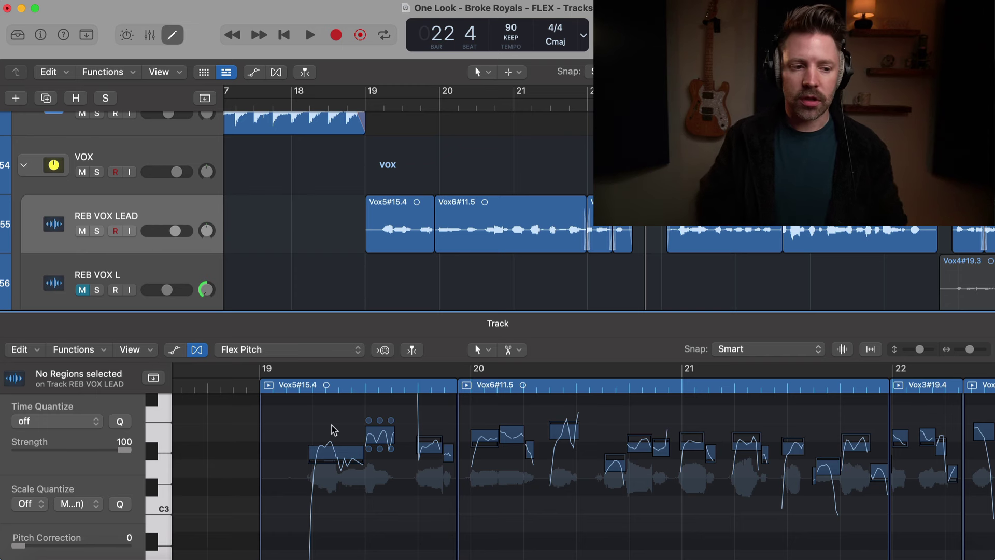
pyautogui.hscroll(3, 333, 430)
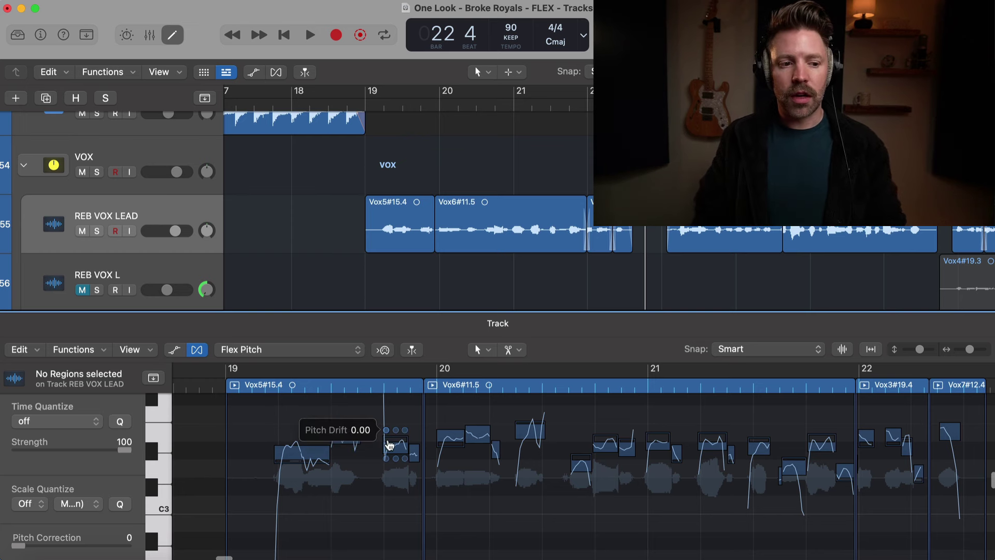
pyautogui.hscroll(3, 316, 415)
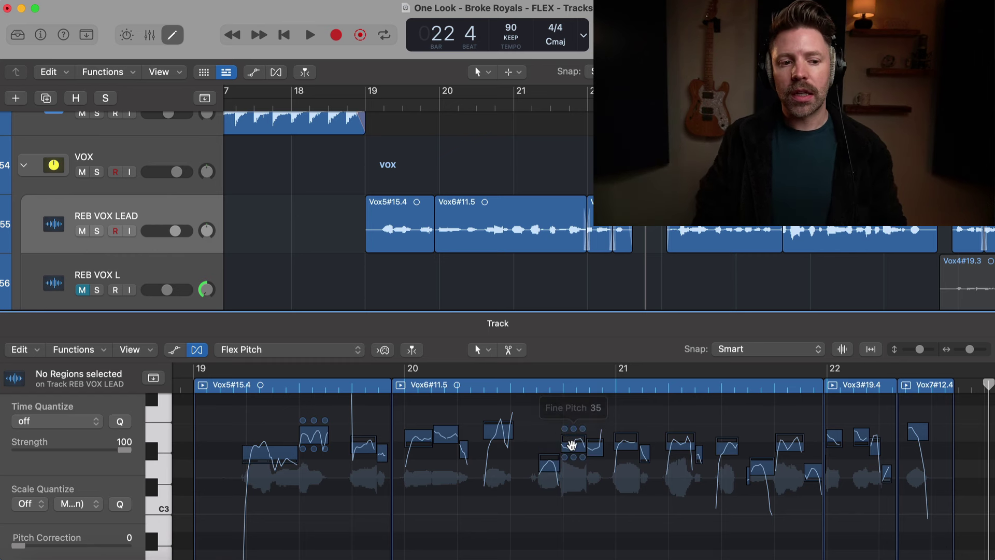
pyautogui.click(572, 445)
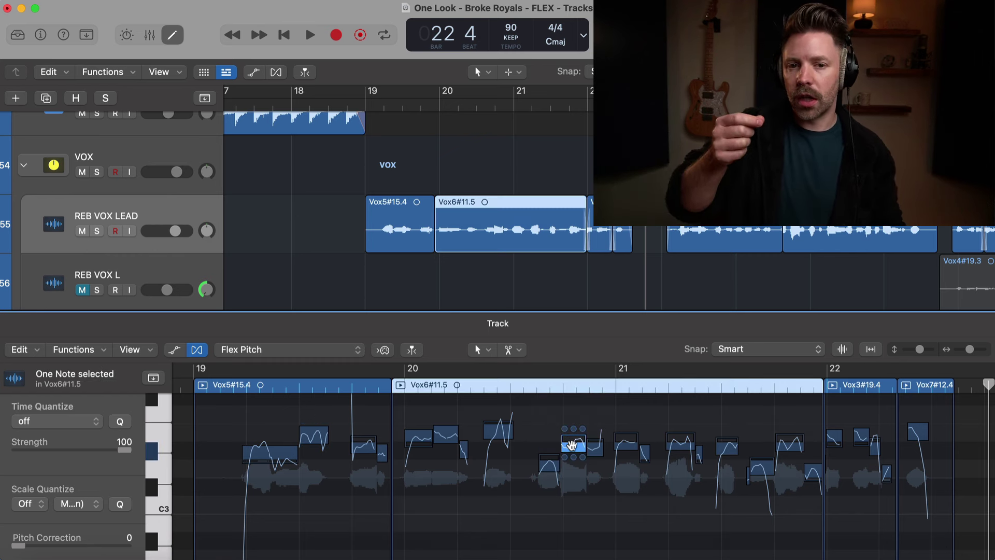
pyautogui.moveTo(573, 445); pyautogui.dragTo(572, 427)
pyautogui.doubleClick(575, 431)
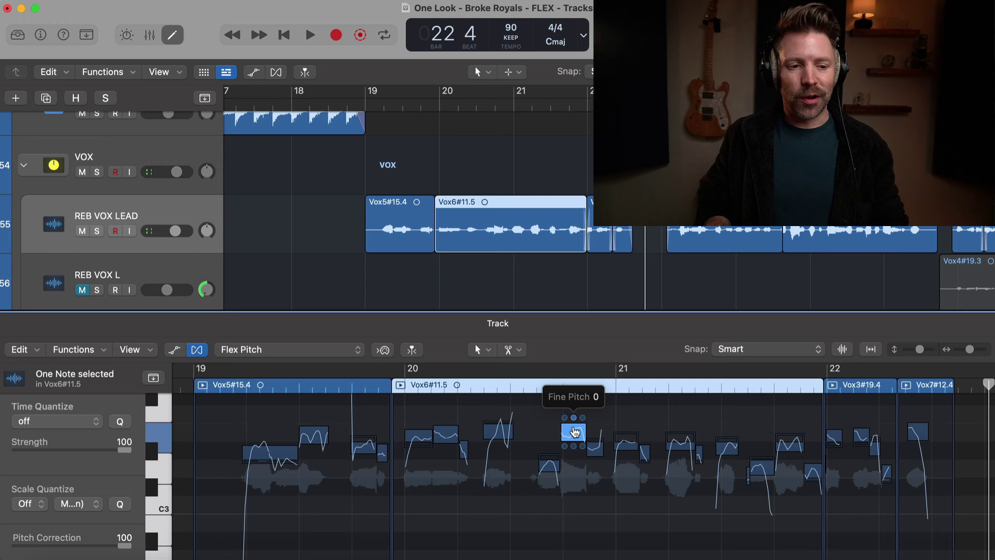
pyautogui.hotkey('ctrl', 'z')
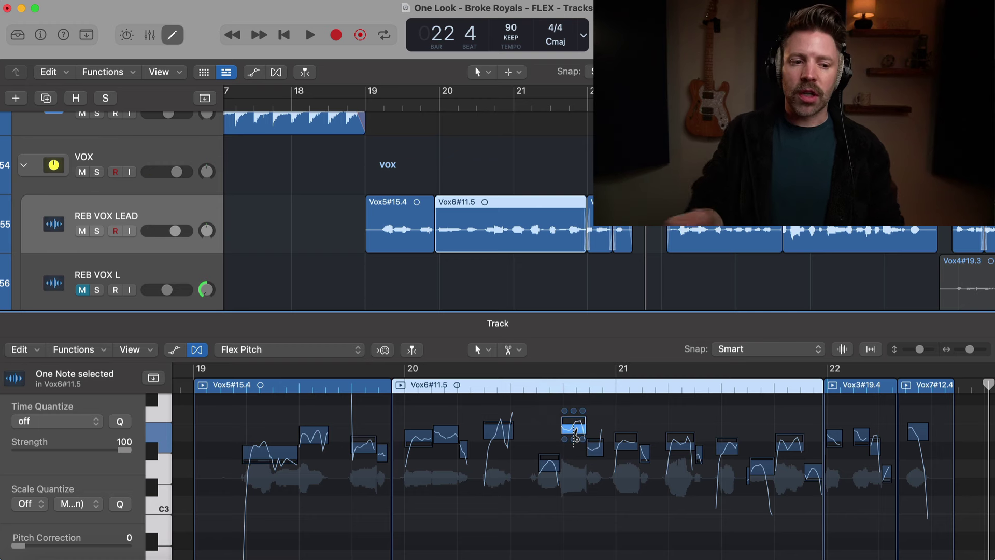
pyautogui.hotkey('ctrl', 'z')
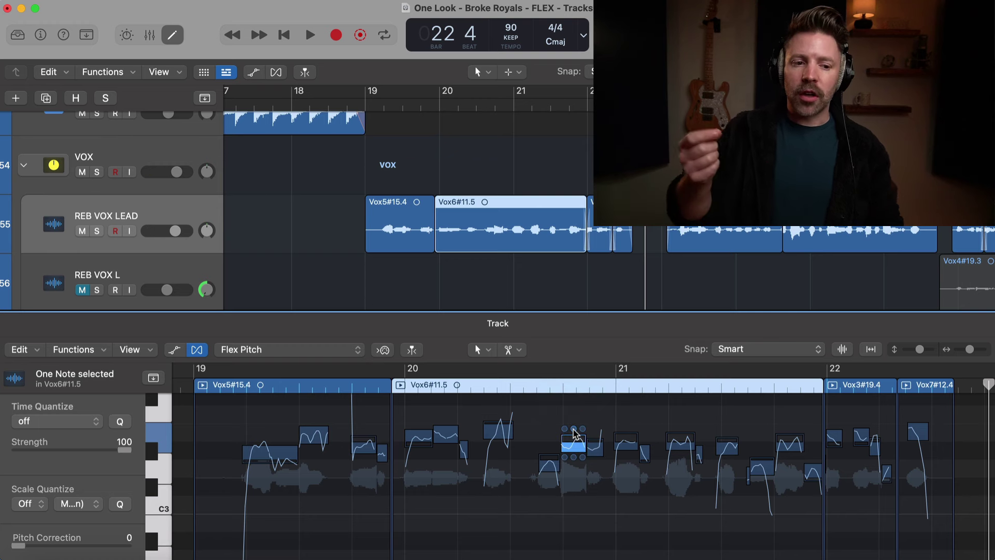
pyautogui.click(238, 390)
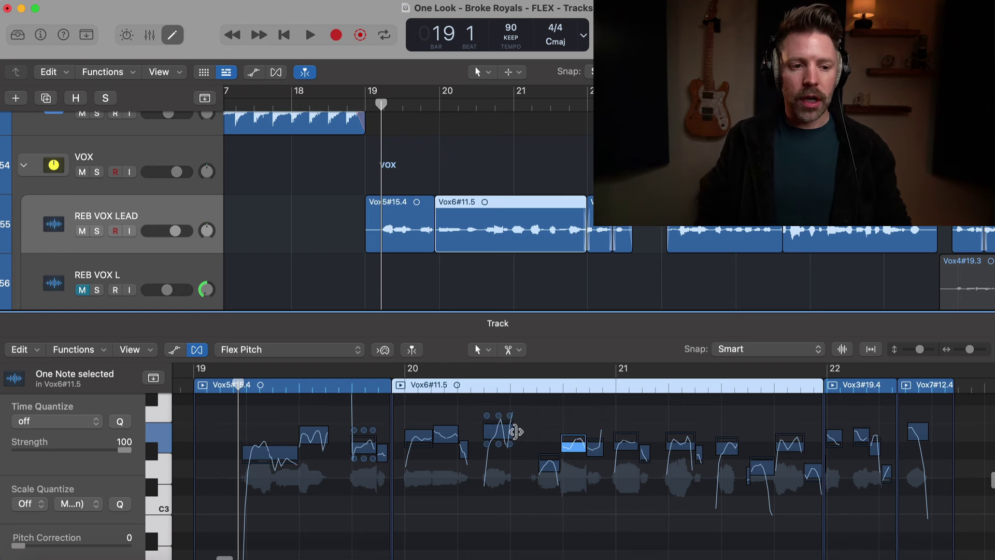
# - Zoom in on the bar-20 note, nudge its Fine Pitch, and set Pitch Correction to 100
pyautogui.click(533, 431)
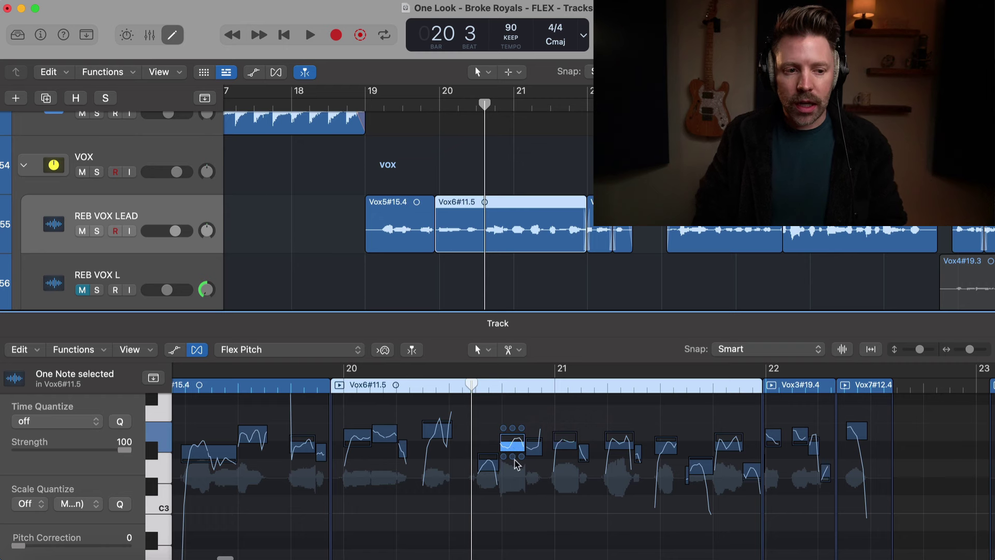
pyautogui.hscroll(2, 460, 482)
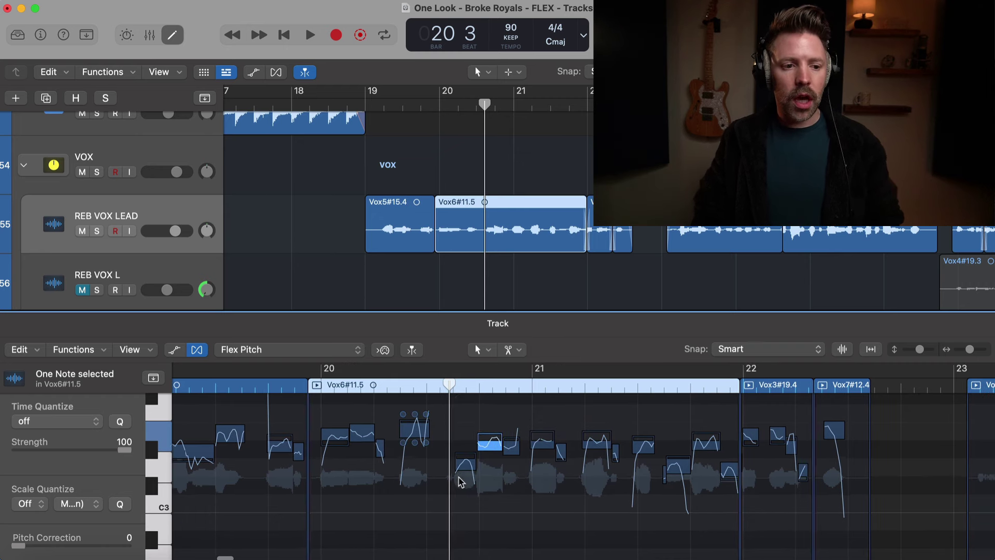
pyautogui.press('super+Right')
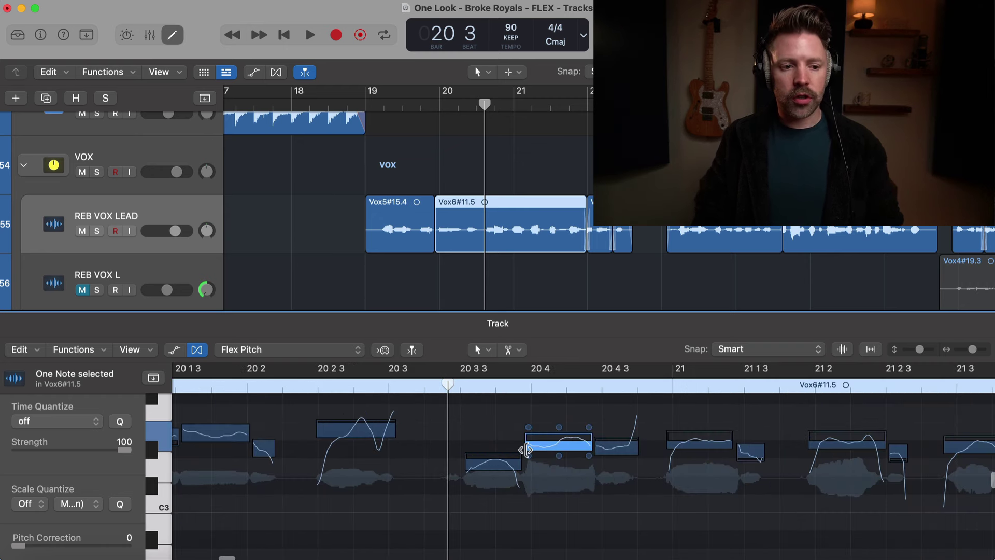
pyautogui.hscroll(10, 527, 446)
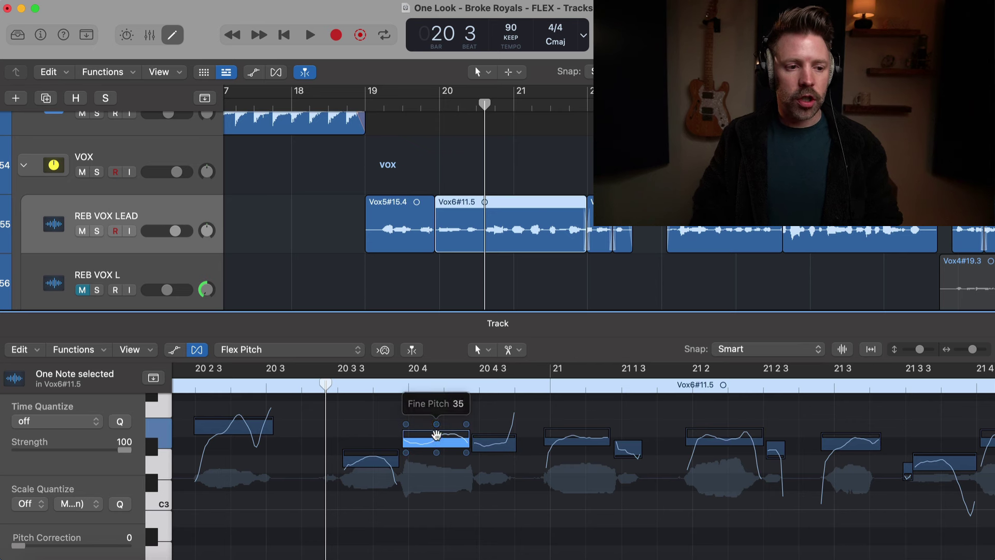
pyautogui.moveTo(436, 423); pyautogui.dragTo(436, 424)
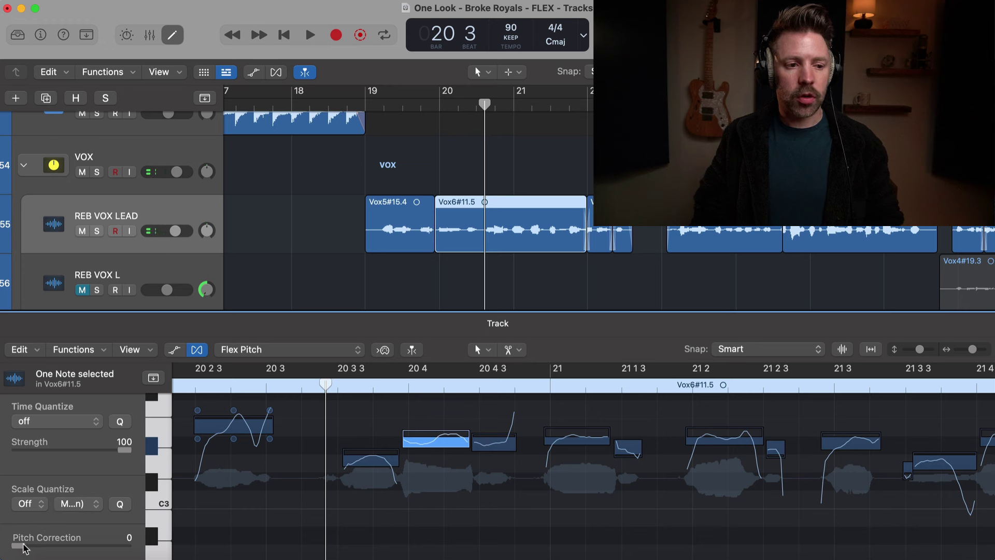
pyautogui.moveTo(126, 545); pyautogui.dragTo(139, 545)
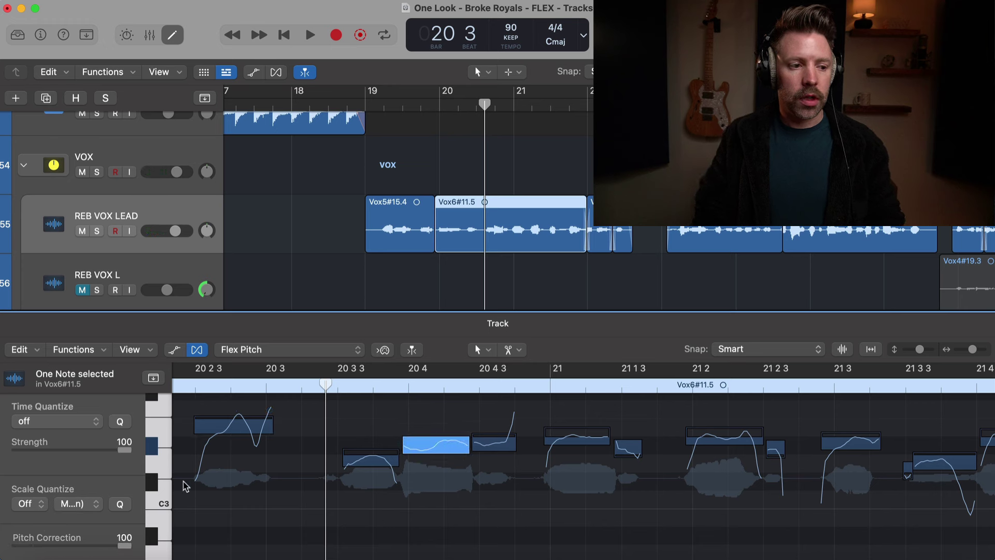
# - Set Scale Quantize to A Natural Minor (Aeolian), then deselect the bar-20 note
pyautogui.click(36, 506)
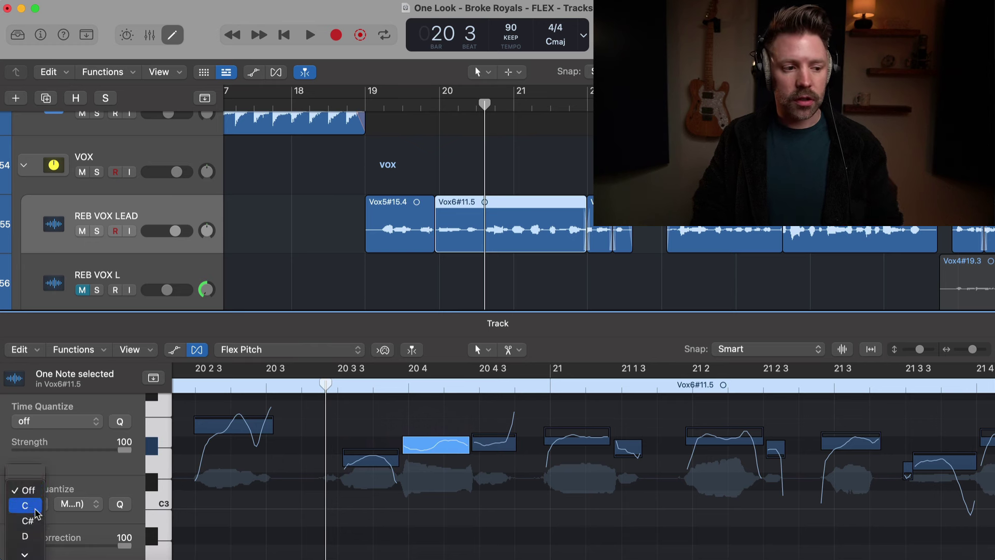
pyautogui.scroll(-5, 31, 505)
pyautogui.click(35, 507)
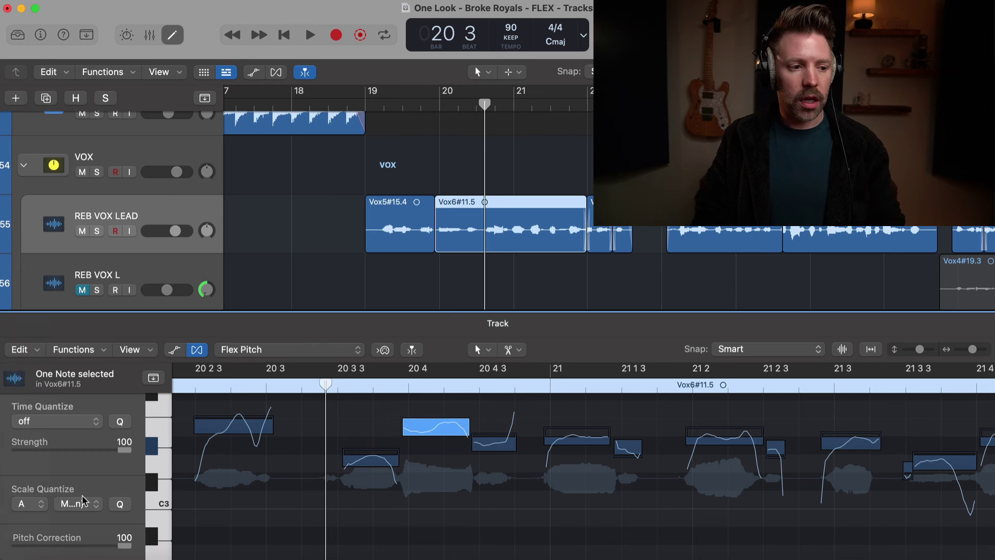
pyautogui.click(85, 503)
pyautogui.click(93, 524)
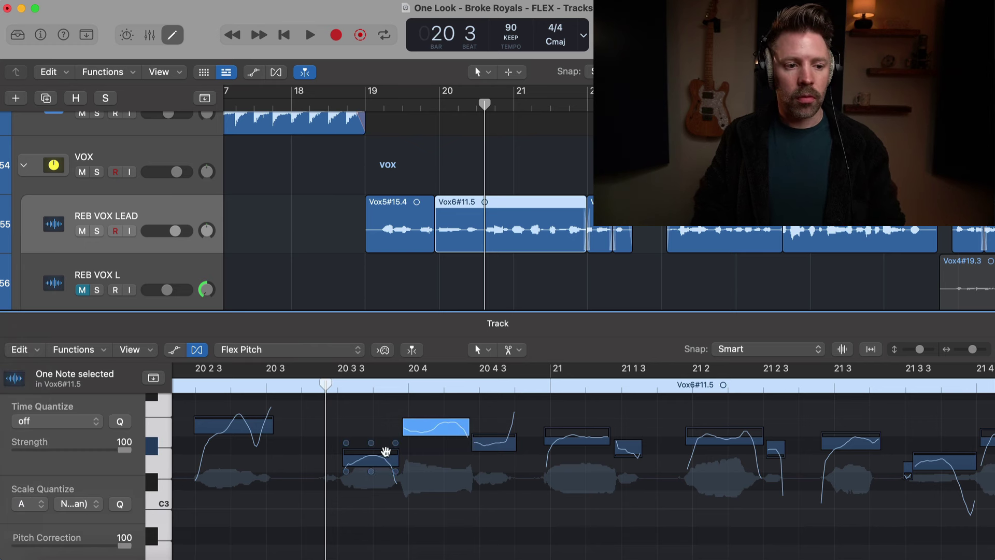
pyautogui.click(431, 434)
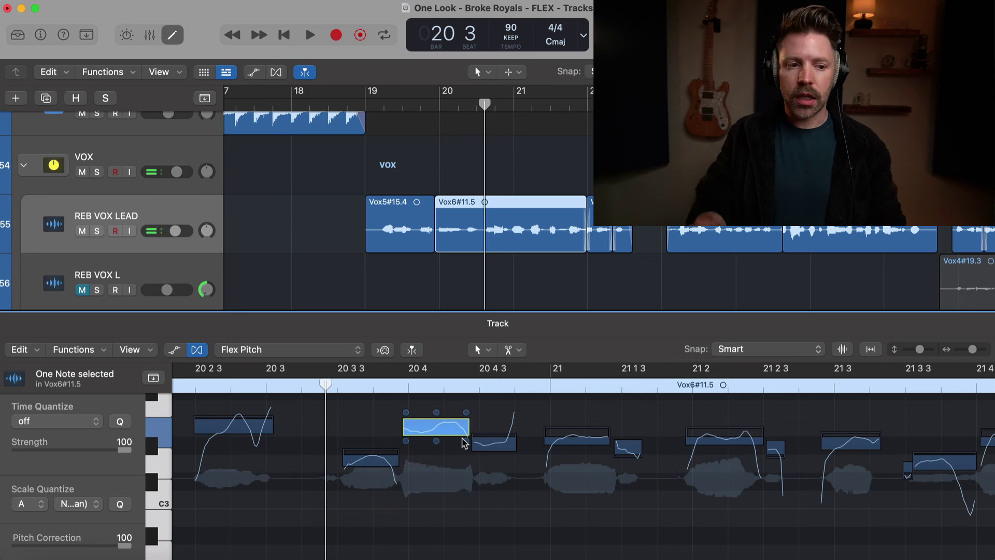
pyautogui.click(454, 473)
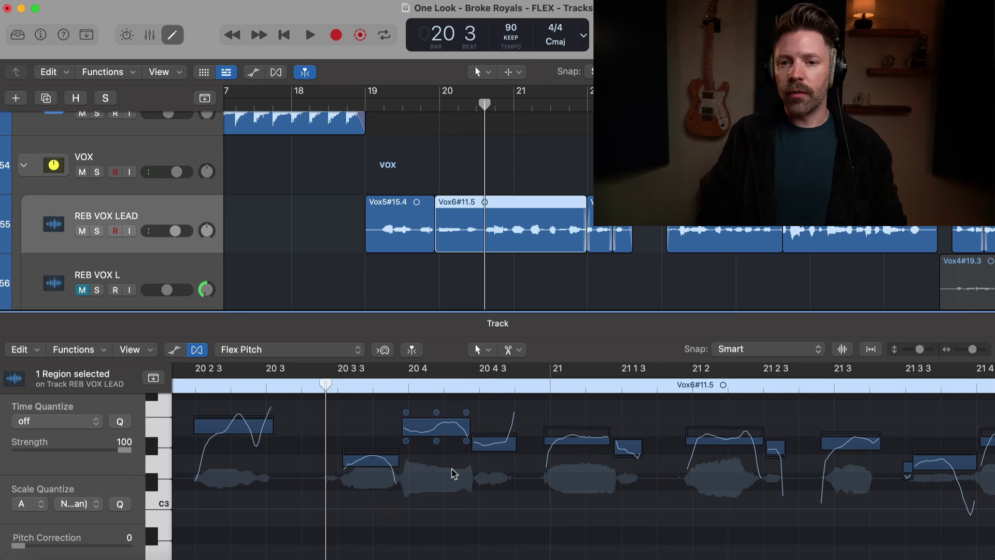
# - Raise the notes at bar 21 and 21 2 by a semitone, the second onto E3
pyautogui.hscroll(-1, 454, 472)
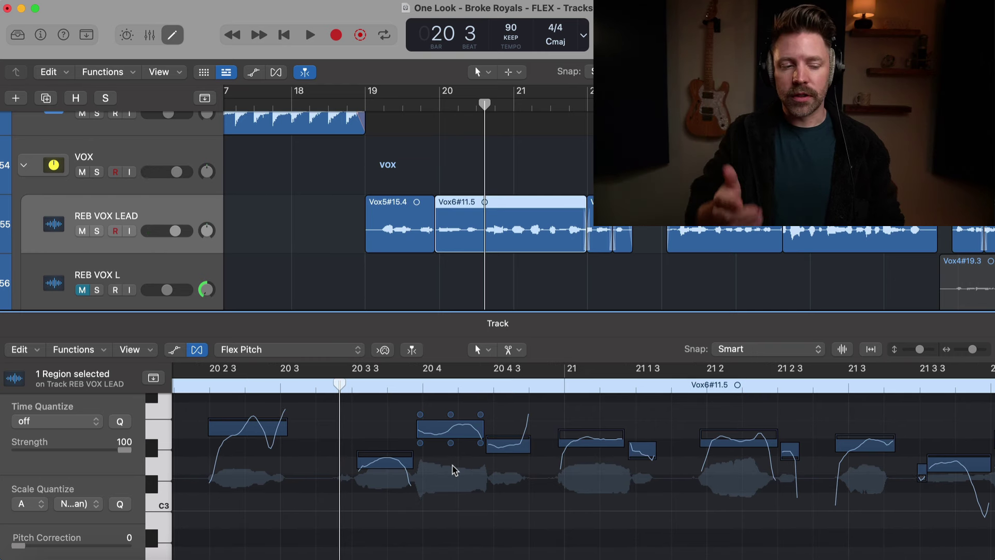
pyautogui.press('space')
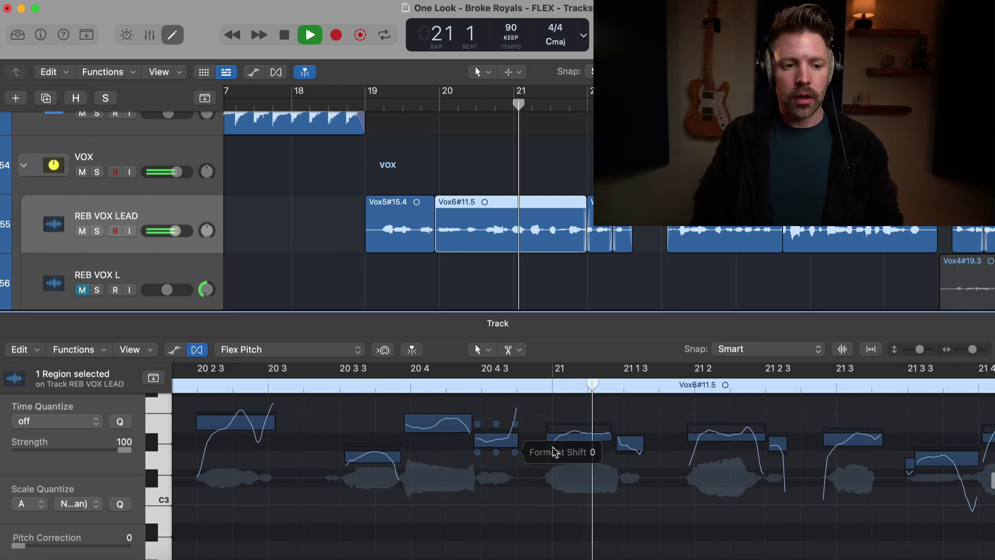
pyautogui.press('space')
pyautogui.click(571, 432)
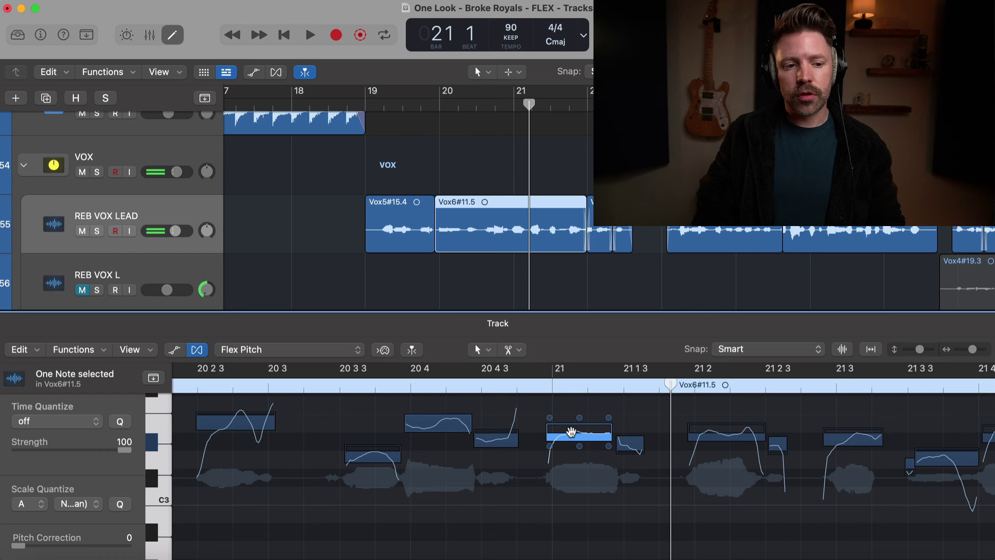
pyautogui.moveTo(570, 431); pyautogui.dragTo(570, 428)
pyautogui.doubleClick(575, 420)
pyautogui.click(728, 440)
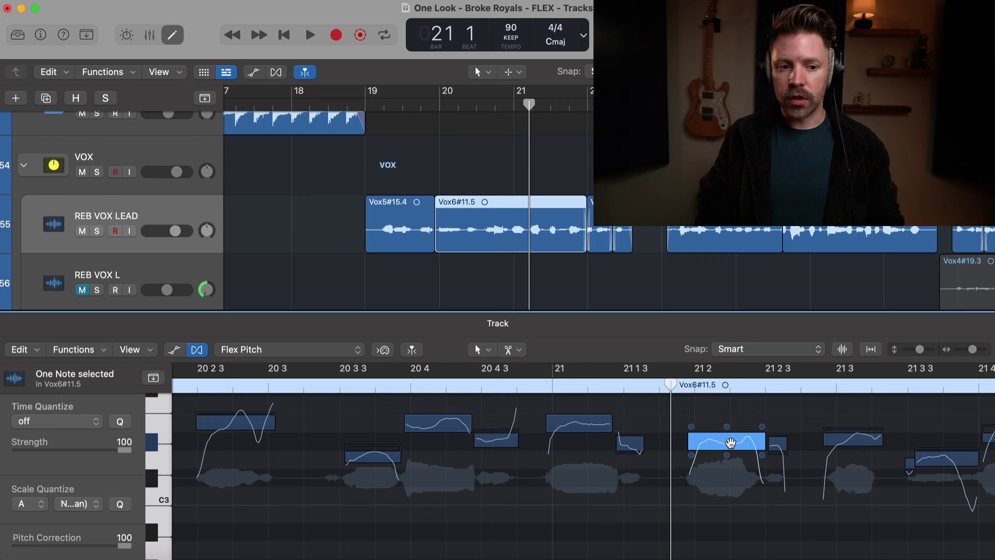
pyautogui.moveTo(731, 443); pyautogui.dragTo(731, 424)
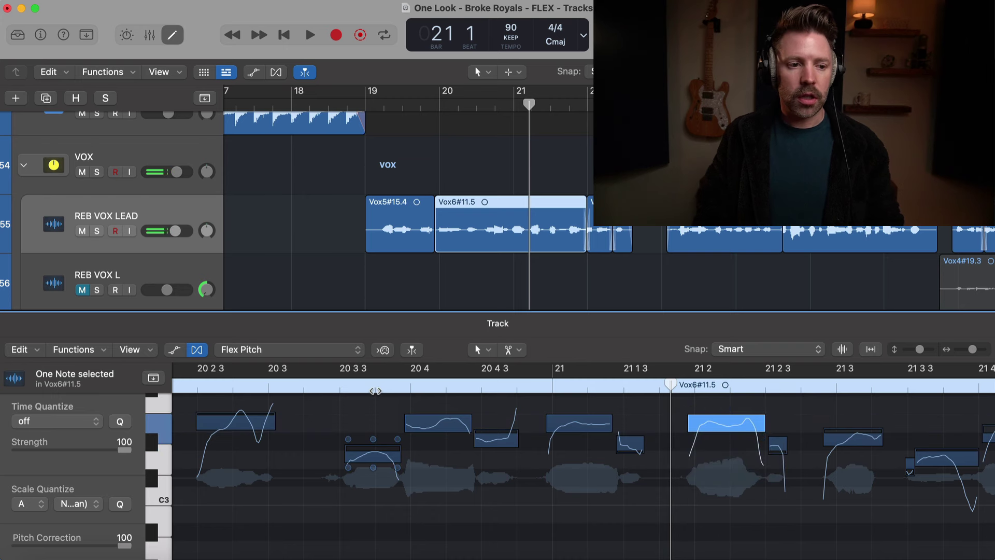
# - Play back the edited phrase from around 20 3 3
pyautogui.click(375, 391)
pyautogui.click(406, 425)
pyautogui.press('space')
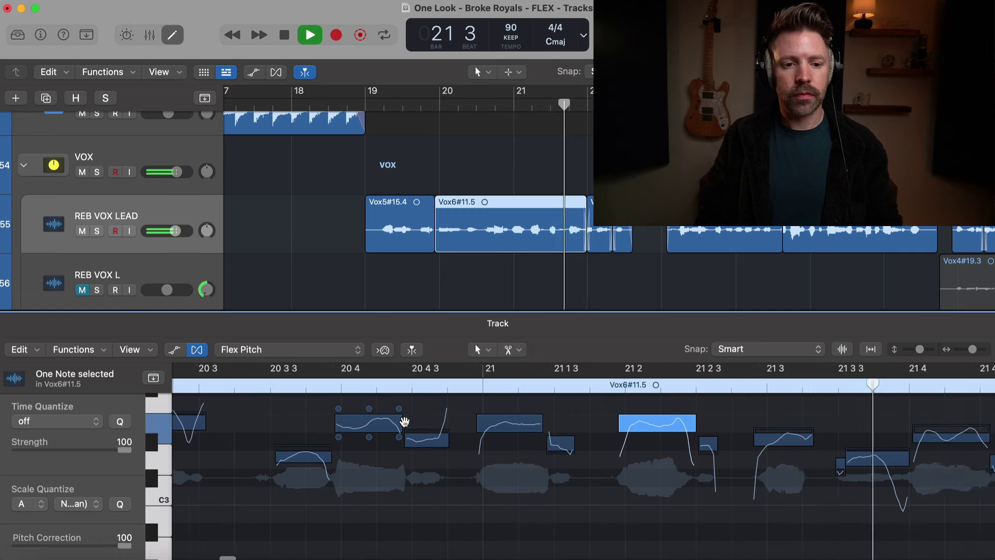
pyautogui.press('space')
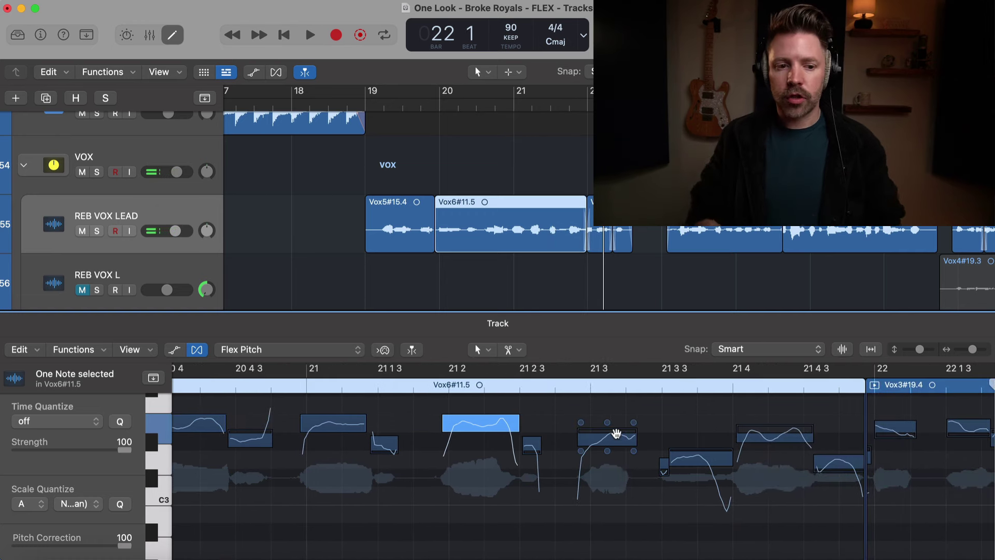
# - Zoom out and scroll the pitch editor to bring the bar-19 start of Vox5#15.4 into view
pyautogui.hscroll(-3, 616, 433)
pyautogui.press('super+Left')
pyautogui.press('super+Left')
pyautogui.press('super+Left')
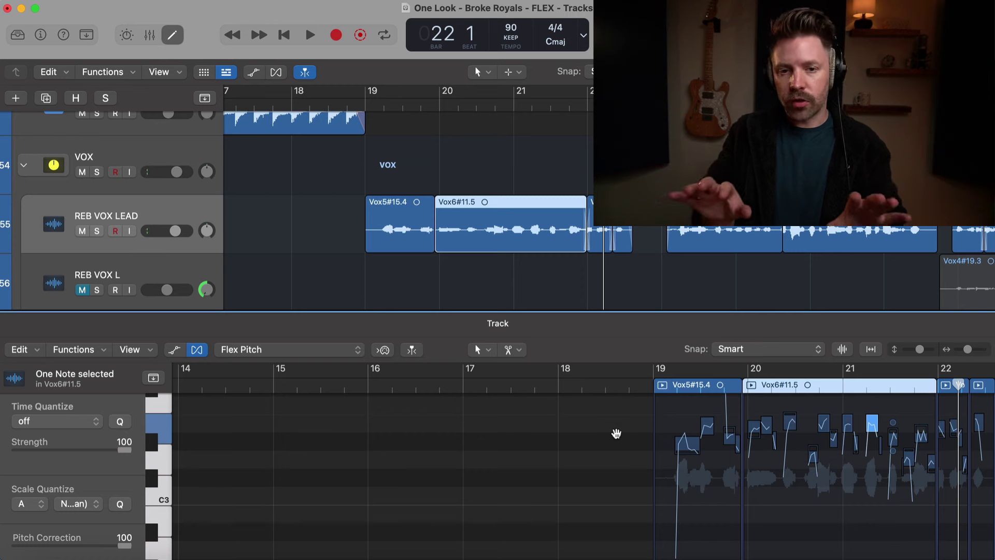
pyautogui.hscroll(5, 615, 432)
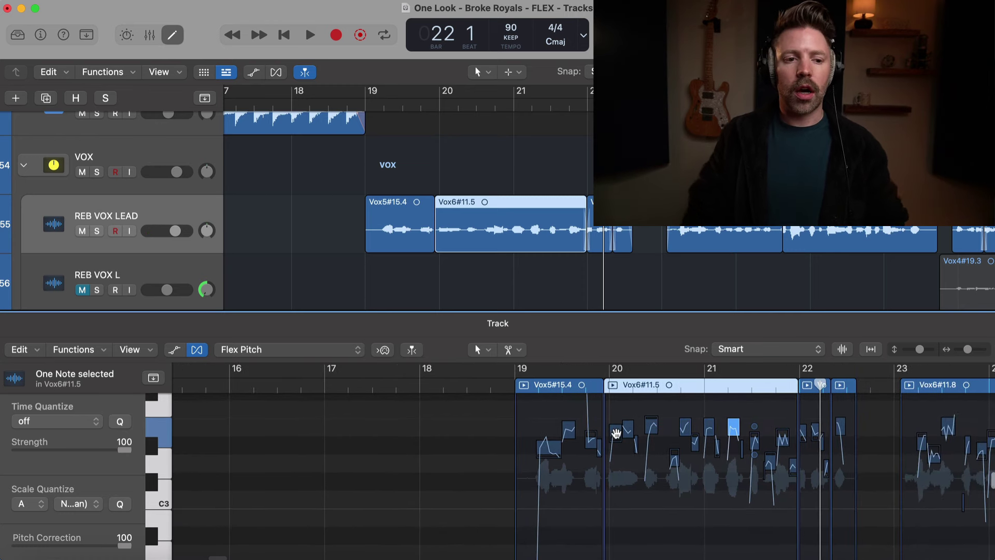
pyautogui.hscroll(2, 616, 432)
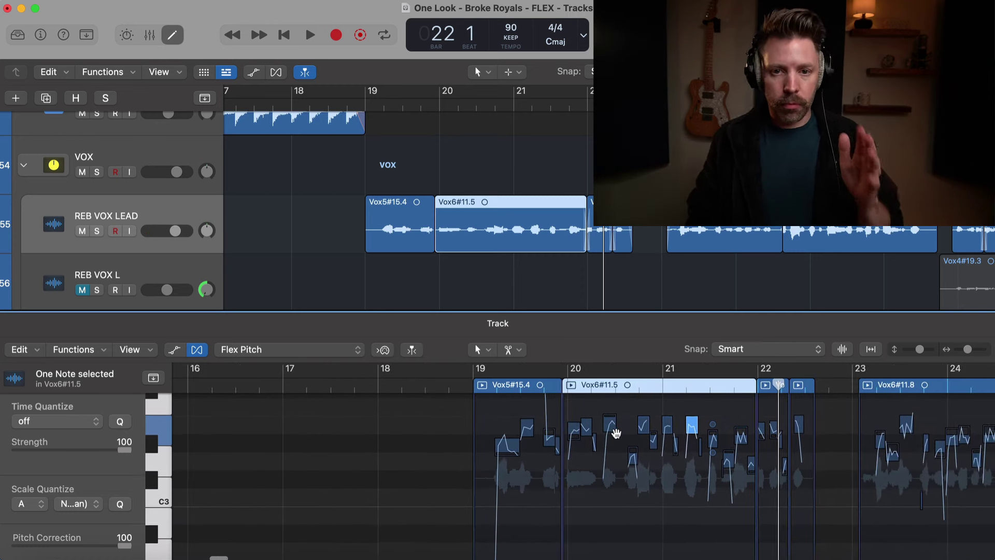
pyautogui.hscroll(3, 616, 433)
pyautogui.scroll(2, 615, 432)
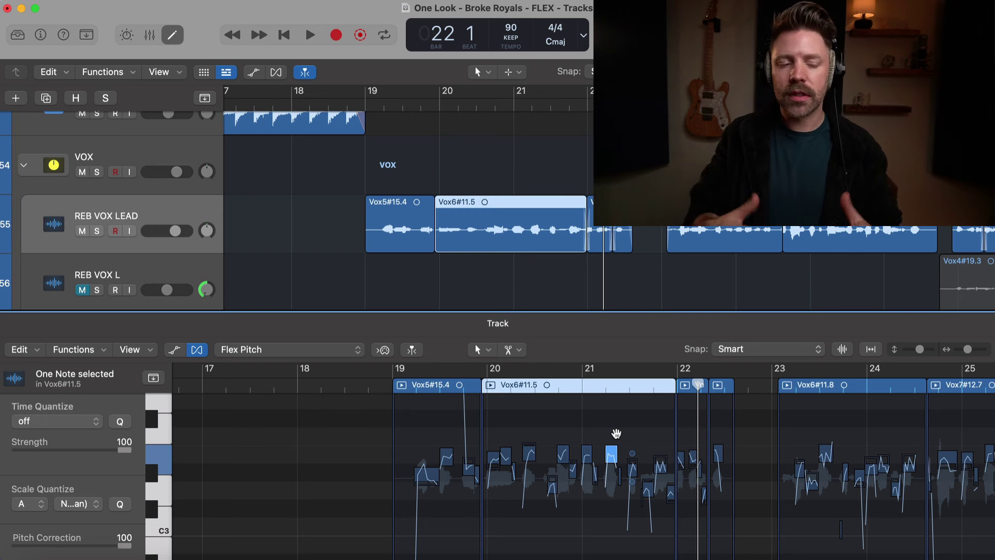
pyautogui.scroll(5, 616, 434)
pyautogui.hscroll(-5, 617, 435)
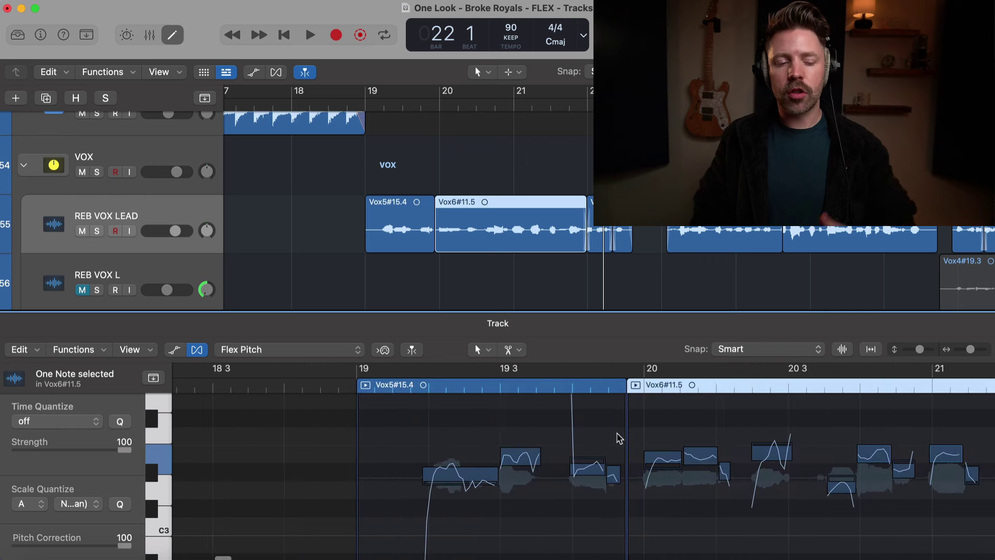
# - Scroll through the Flex Pitch editor to review the tuned notes across bars 19–21
pyautogui.hscroll(4, 616, 438)
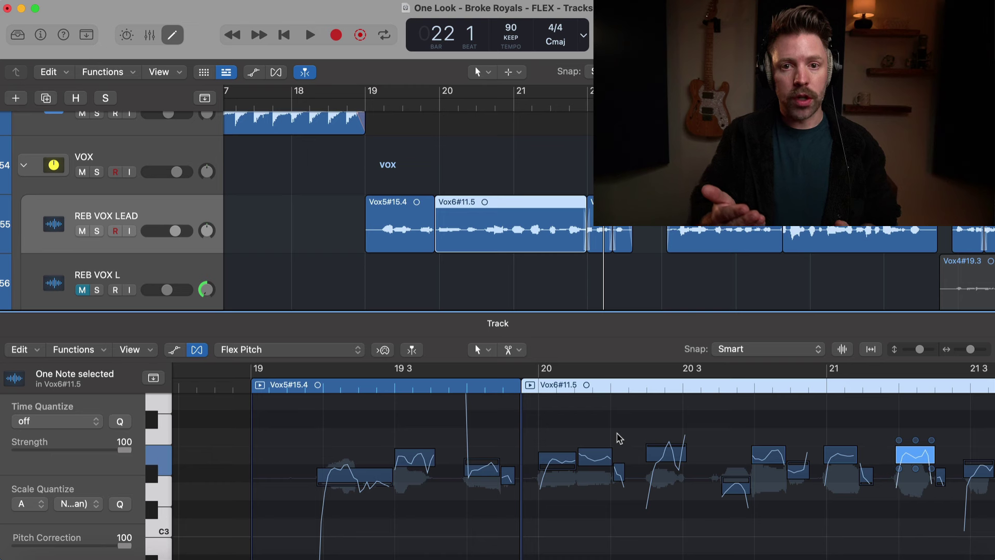
pyautogui.hscroll(1, 509, 442)
pyautogui.scroll(-1, 508, 442)
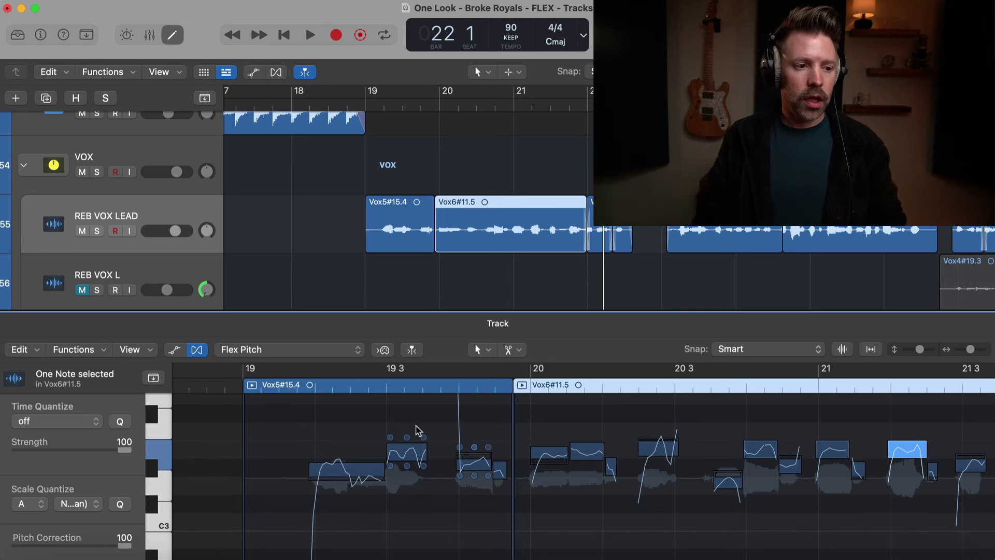
# - Turn off Flex view, open the lead vocal's Pitch Correction plug-in, and reposition its window
pyautogui.click(204, 350)
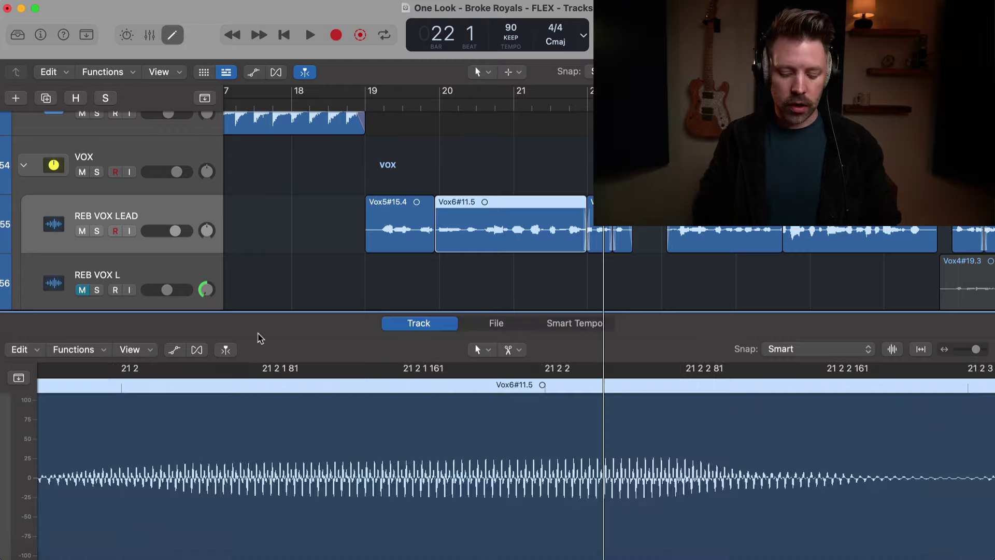
pyautogui.press('e')
pyautogui.press('i')
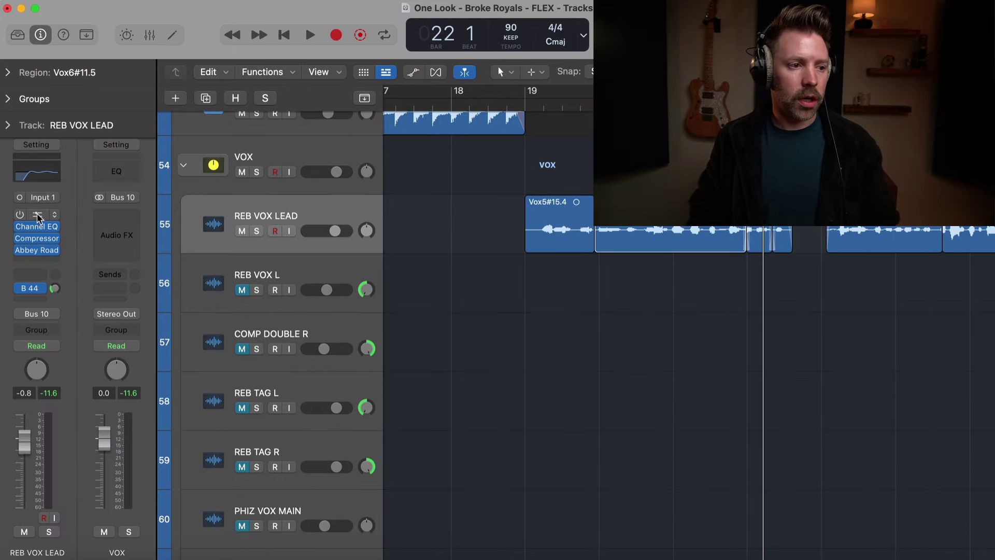
pyautogui.click(37, 216)
pyautogui.press('i')
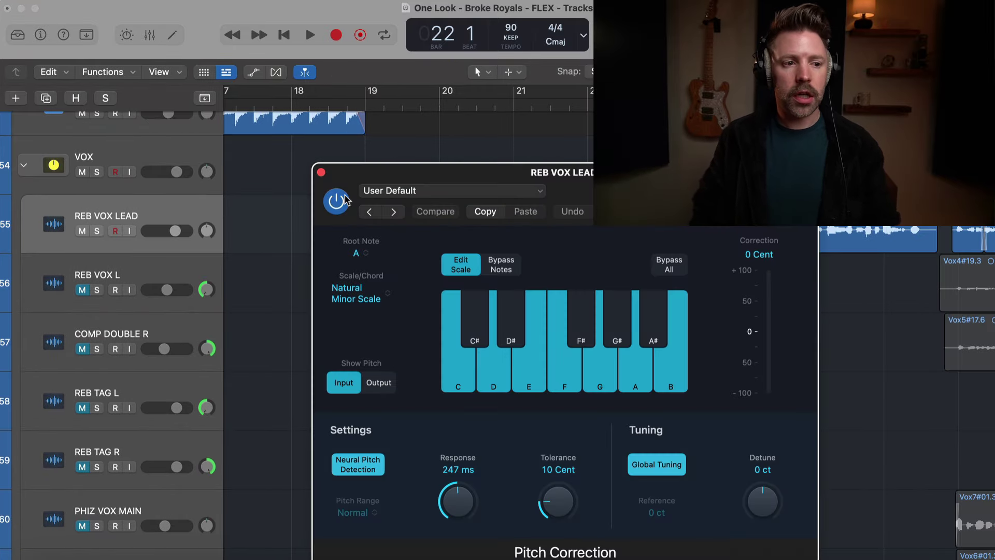
pyautogui.moveTo(351, 181); pyautogui.dragTo(248, 153)
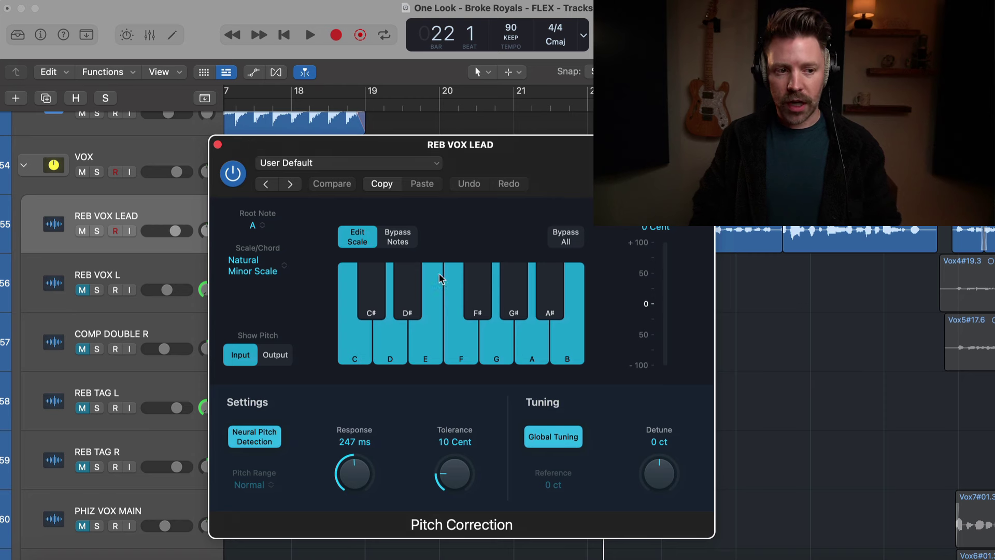
pyautogui.moveTo(357, 143); pyautogui.dragTo(306, 125)
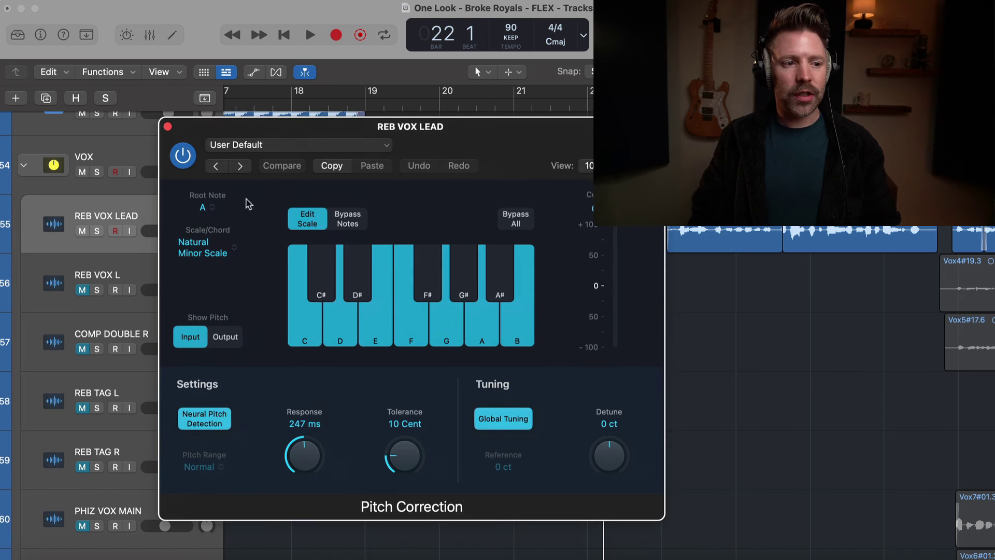
# - Set Pitch Correction's Root Note to A and Scale/Chord to Natural Minor Scale
pyautogui.click(205, 214)
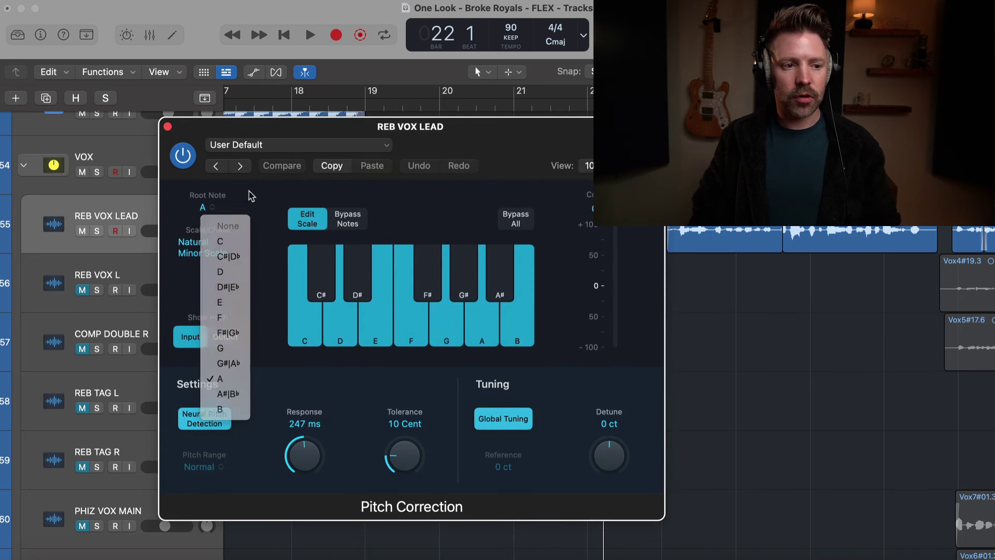
pyautogui.click(249, 195)
pyautogui.click(207, 213)
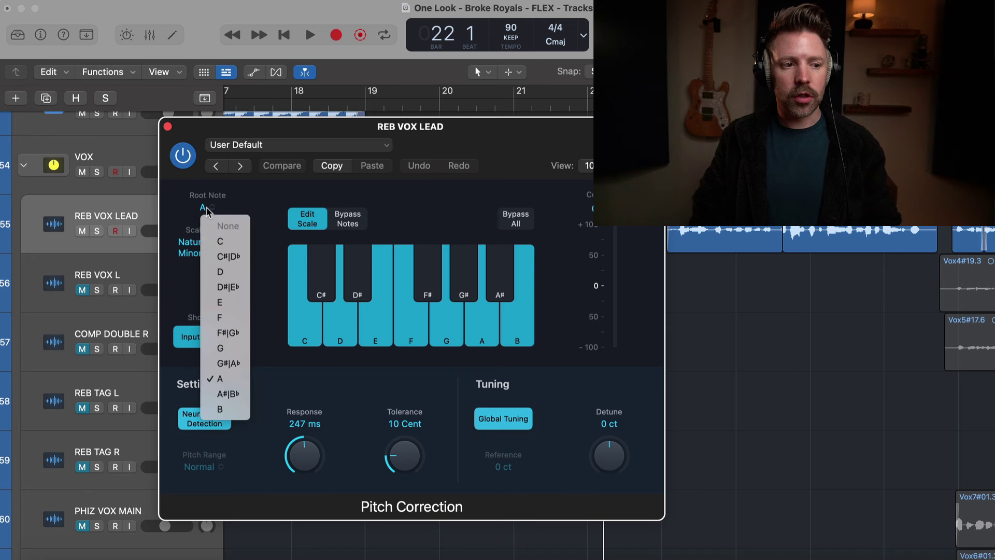
pyautogui.click(190, 209)
pyautogui.click(214, 248)
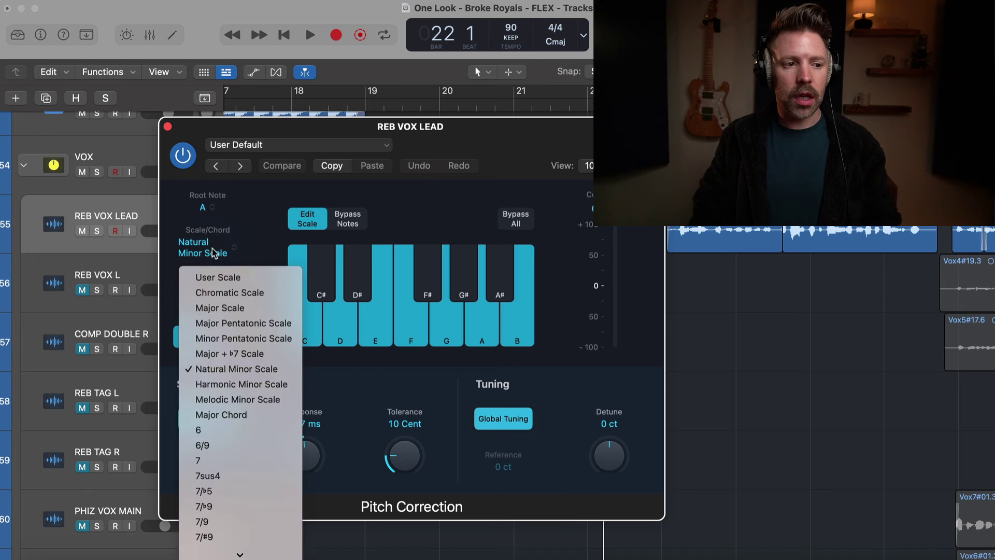
pyautogui.click(241, 293)
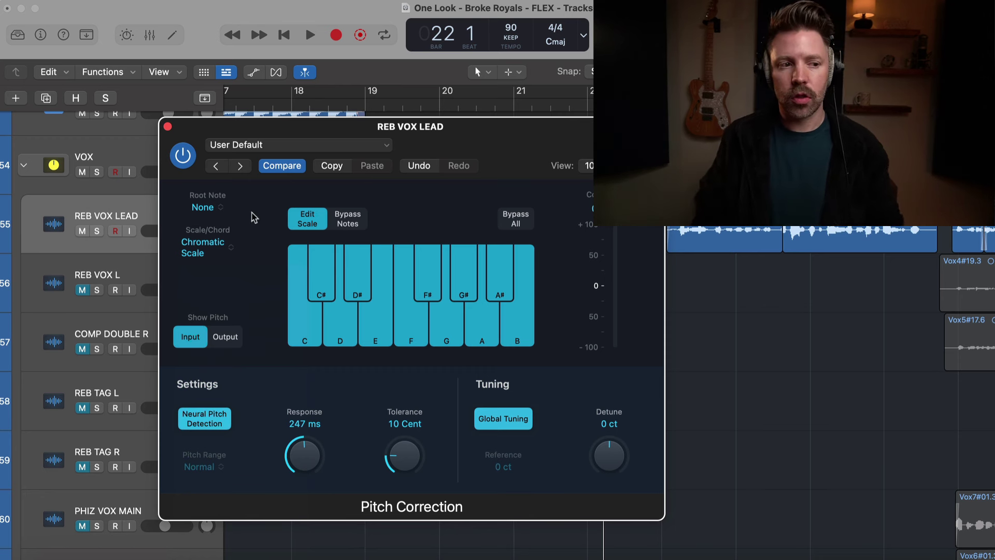
pyautogui.click(204, 208)
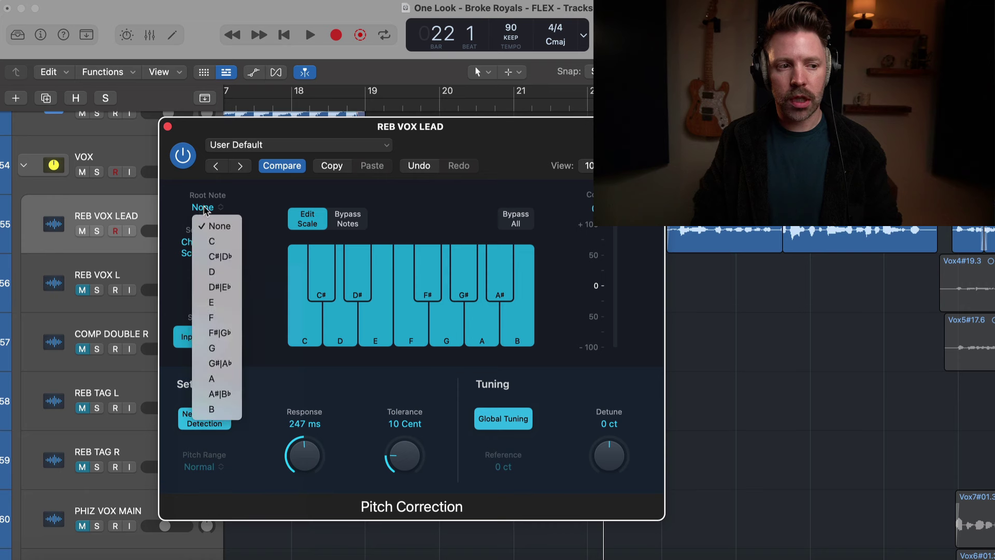
pyautogui.click(213, 379)
pyautogui.click(206, 248)
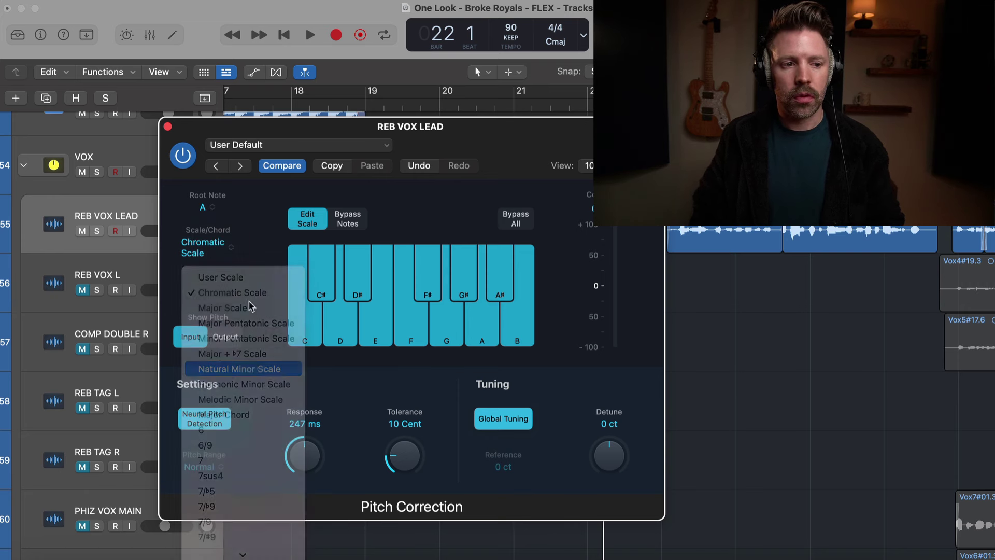
pyautogui.click(239, 368)
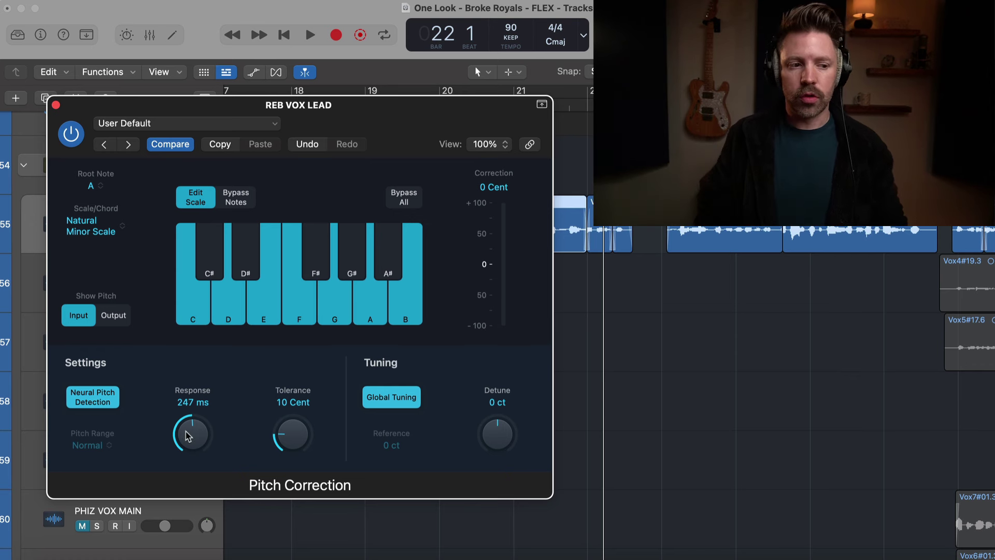
# - Turn Response down to 0.00 ms and audition the vocal from bar 19
pyautogui.moveTo(196, 435); pyautogui.dragTo(175, 541)
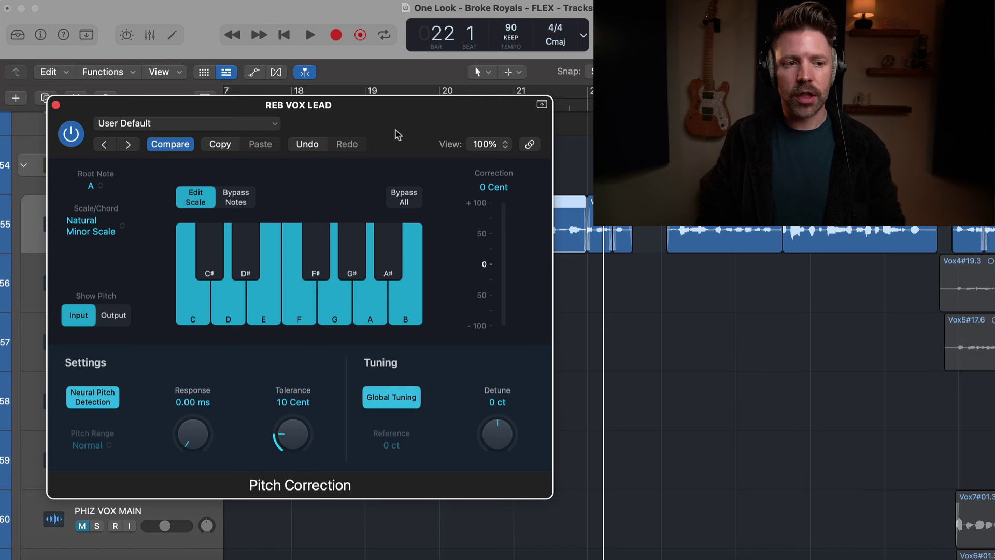
pyautogui.moveTo(445, 106); pyautogui.dragTo(444, 233)
pyautogui.click(363, 109)
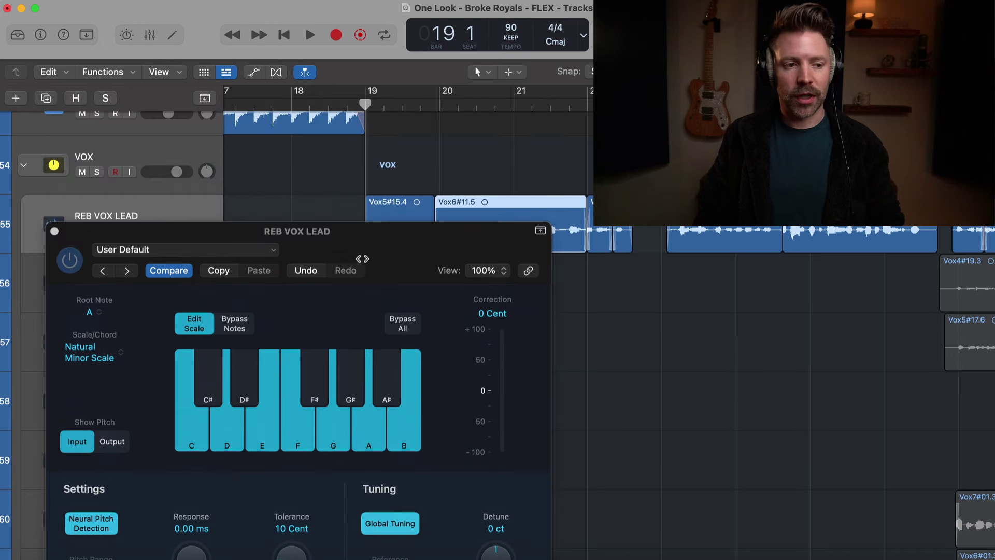
pyautogui.press('space')
pyautogui.moveTo(368, 253); pyautogui.dragTo(381, 168)
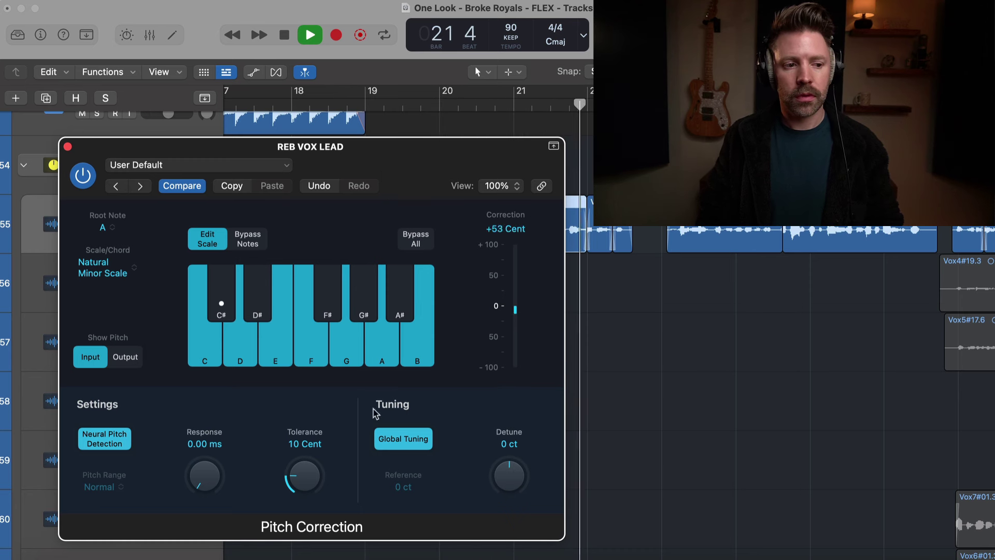
pyautogui.press('space')
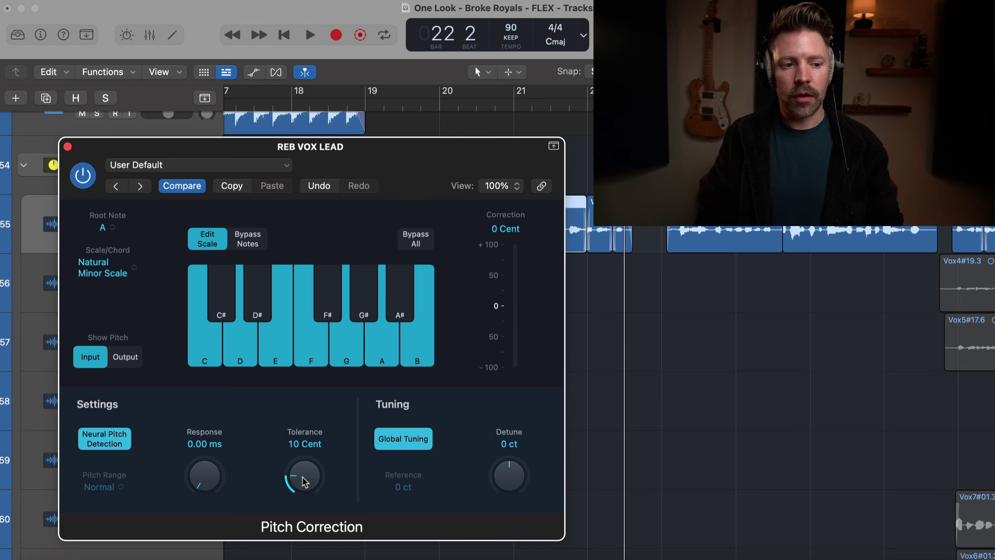
# - Lower Tolerance to 0 Cent and play from bar 19 again
pyautogui.moveTo(303, 481); pyautogui.dragTo(297, 501)
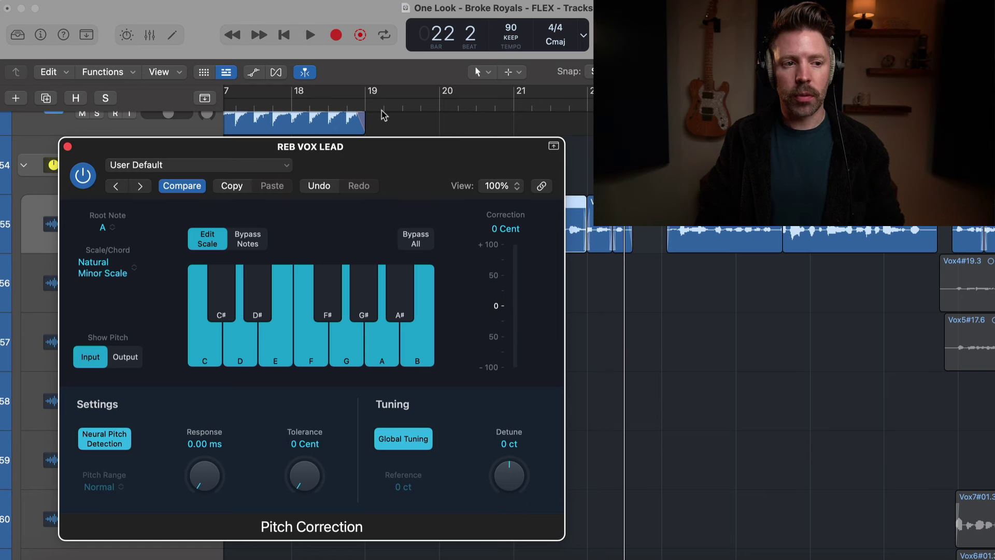
pyautogui.click(366, 106)
pyautogui.press('space')
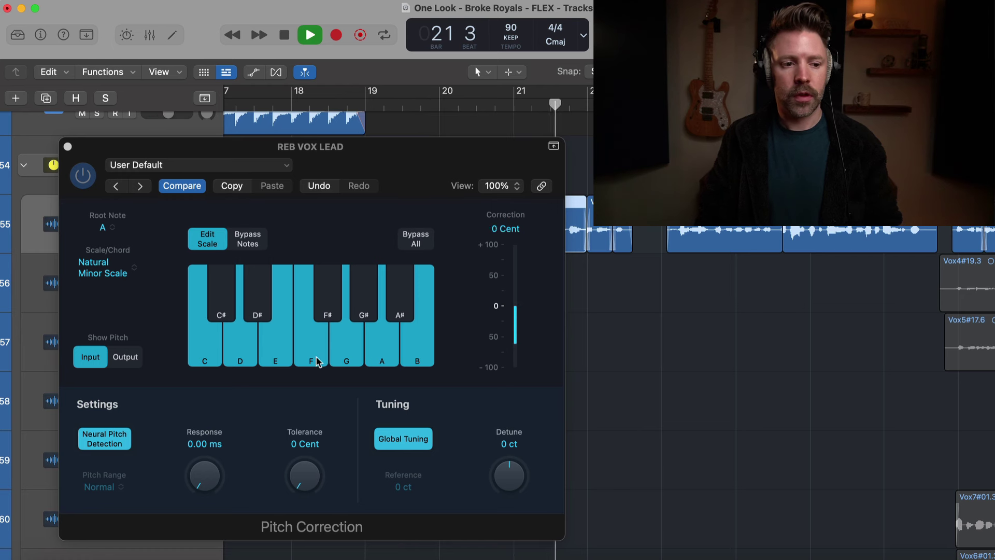
pyautogui.press('space')
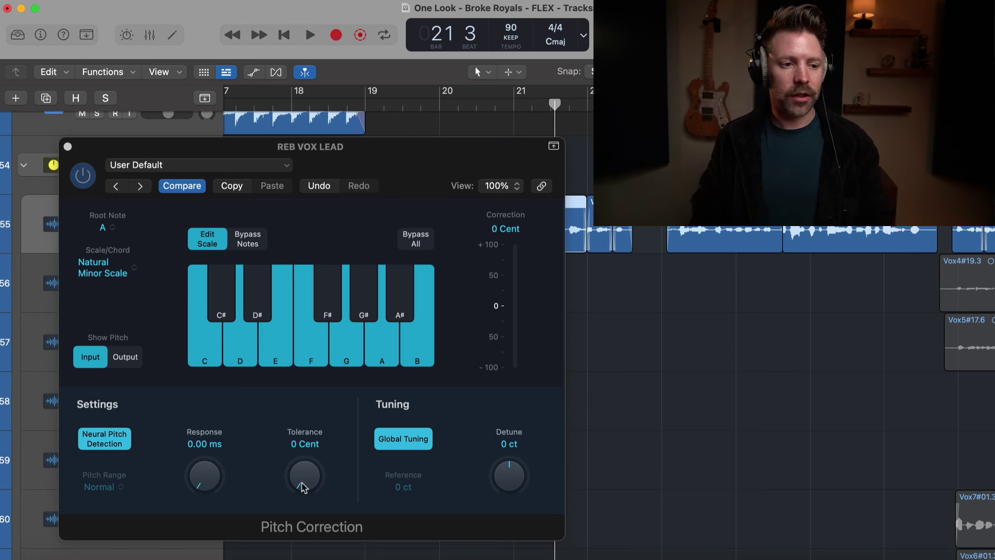
# - Set Tolerance to 10 Cent and raise Response to 183 ms while listening back
pyautogui.moveTo(302, 487); pyautogui.dragTo(301, 451)
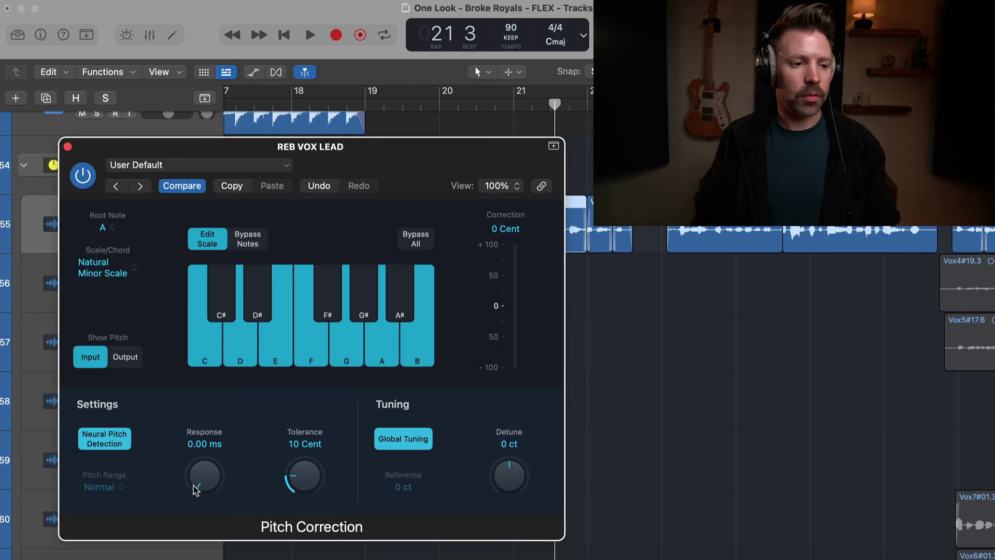
pyautogui.moveTo(202, 474); pyautogui.dragTo(362, 504)
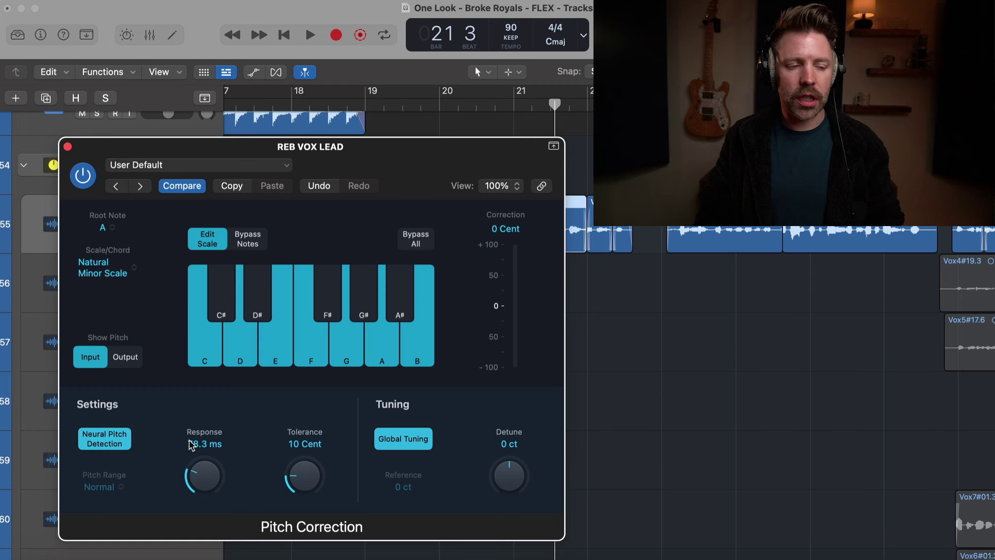
pyautogui.press('space')
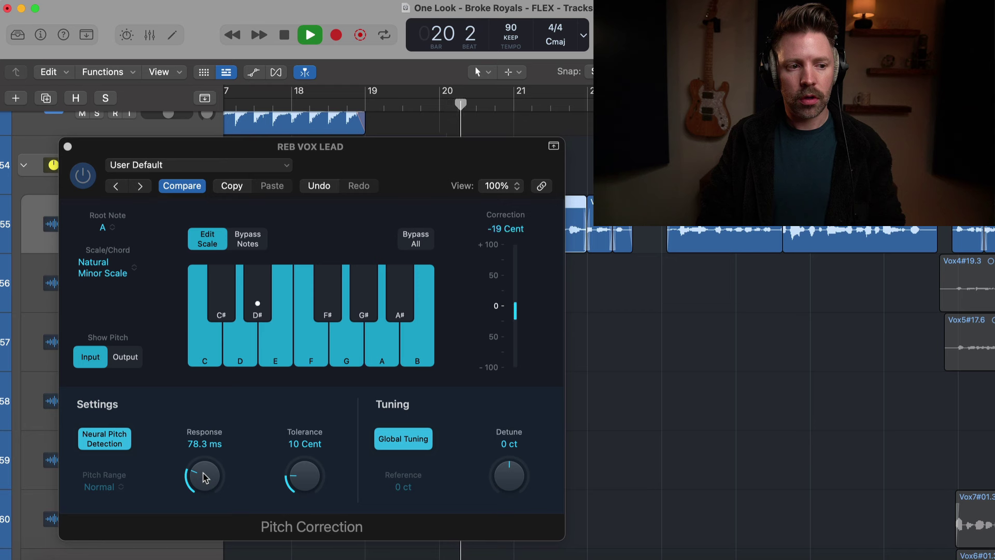
pyautogui.moveTo(207, 471); pyautogui.dragTo(218, 444)
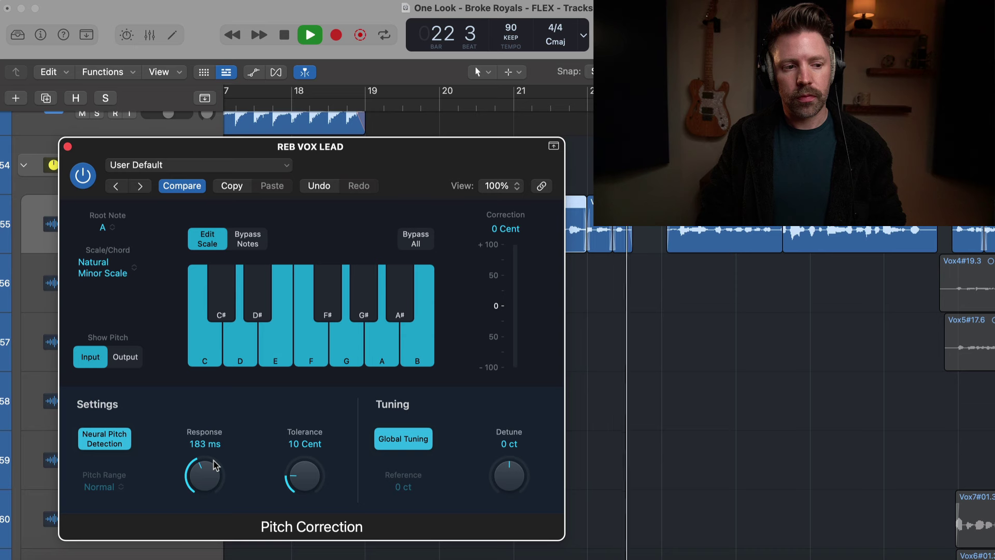
pyautogui.press('space')
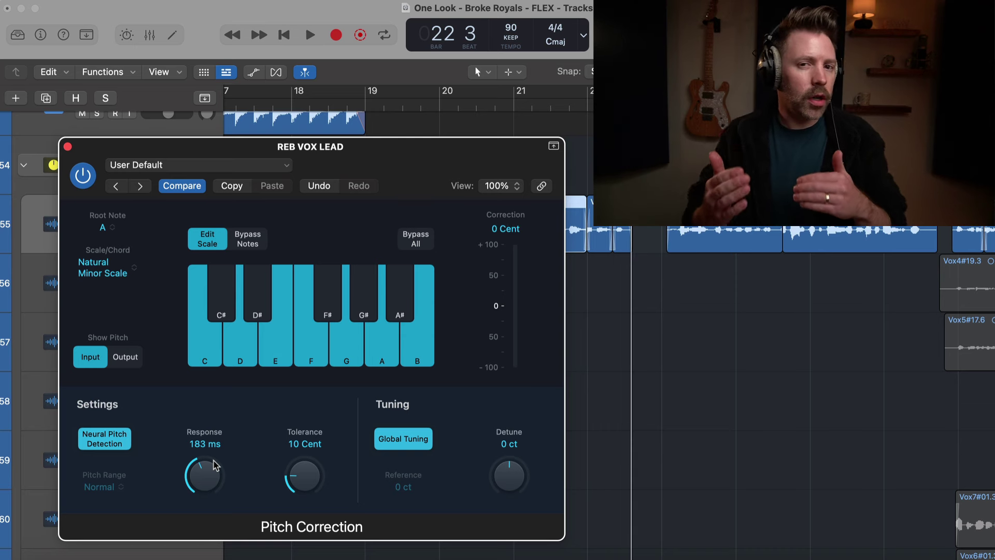